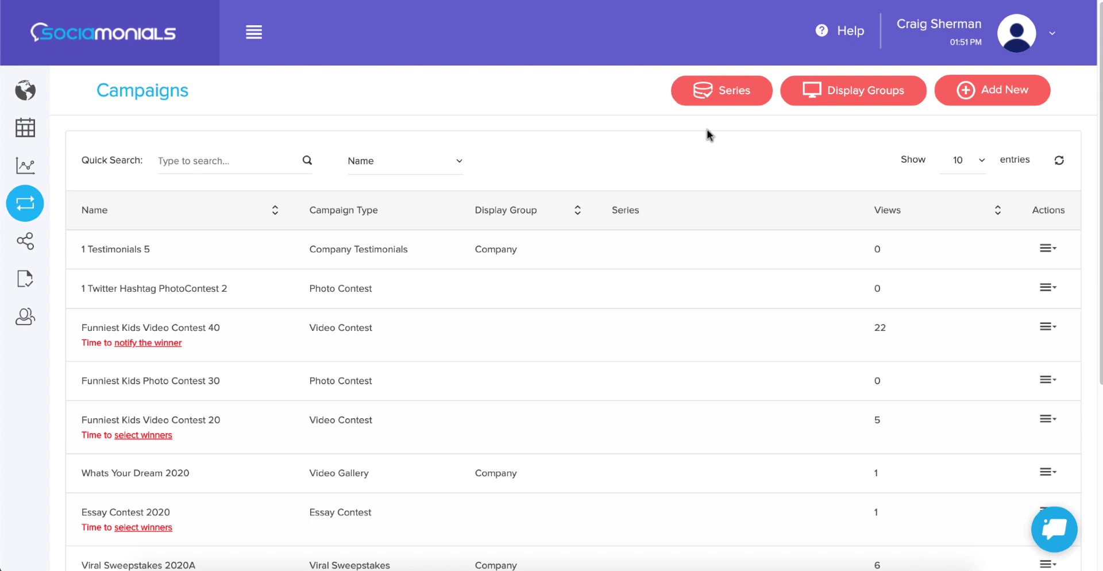
Start a new campaign from the Twitter Hashtag Photo Contest template, filtering templates to PHOTO
{"action": "left_click", "coordinate": [982, 92]}
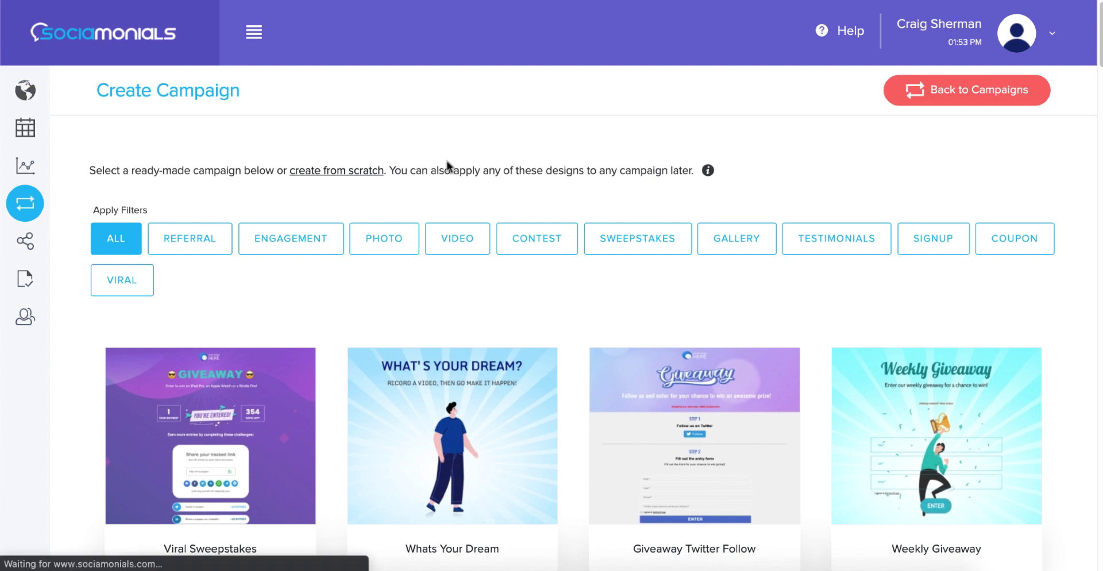
{"action": "left_click", "coordinate": [377, 239]}
{"action": "scroll", "coordinate": [377, 246], "scroll_direction": "down", "scroll_amount": 2}
{"action": "scroll", "coordinate": [377, 246], "scroll_direction": "down", "scroll_amount": 3}
{"action": "mouse_move", "coordinate": [673, 388]}
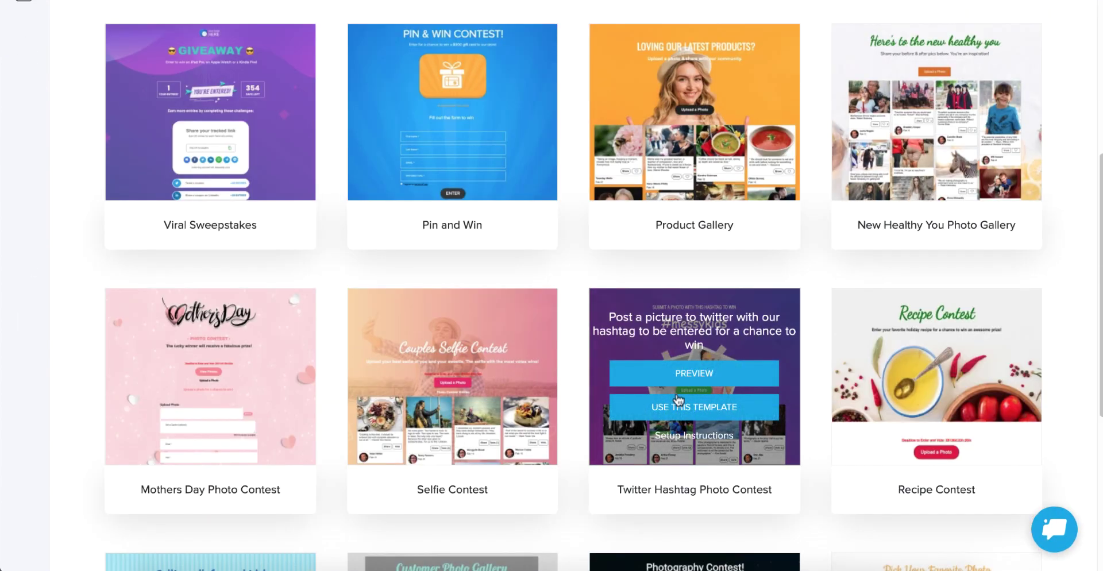
{"action": "left_click", "coordinate": [681, 405]}
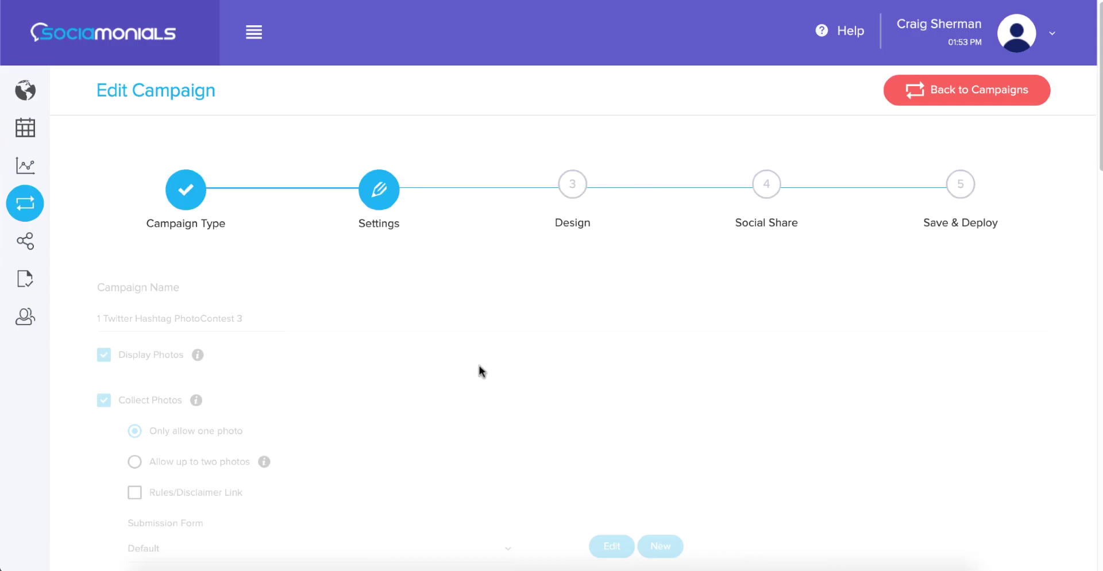
Enable the Rules/Disclaimer Link with pasted rules text 'Rules' and continue to the Design step
{"action": "scroll", "coordinate": [477, 366], "scroll_direction": "down", "scroll_amount": 5}
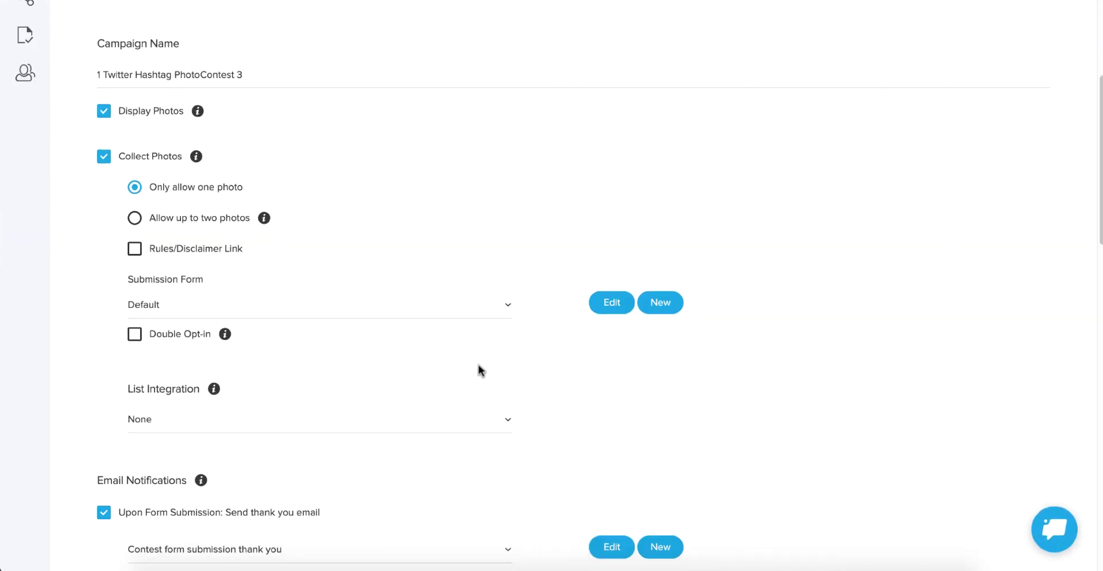
{"action": "left_click", "coordinate": [134, 250]}
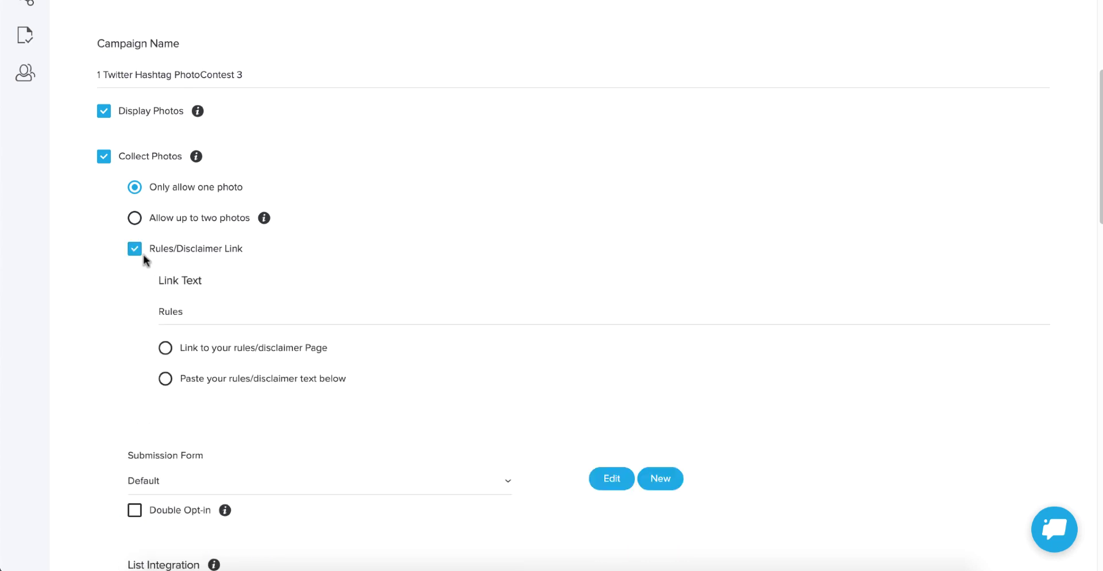
{"action": "left_click", "coordinate": [167, 379]}
{"action": "left_click", "coordinate": [298, 425]}
{"action": "type", "text": "Rules"}
{"action": "scroll", "coordinate": [505, 377], "scroll_direction": "down", "scroll_amount": 10}
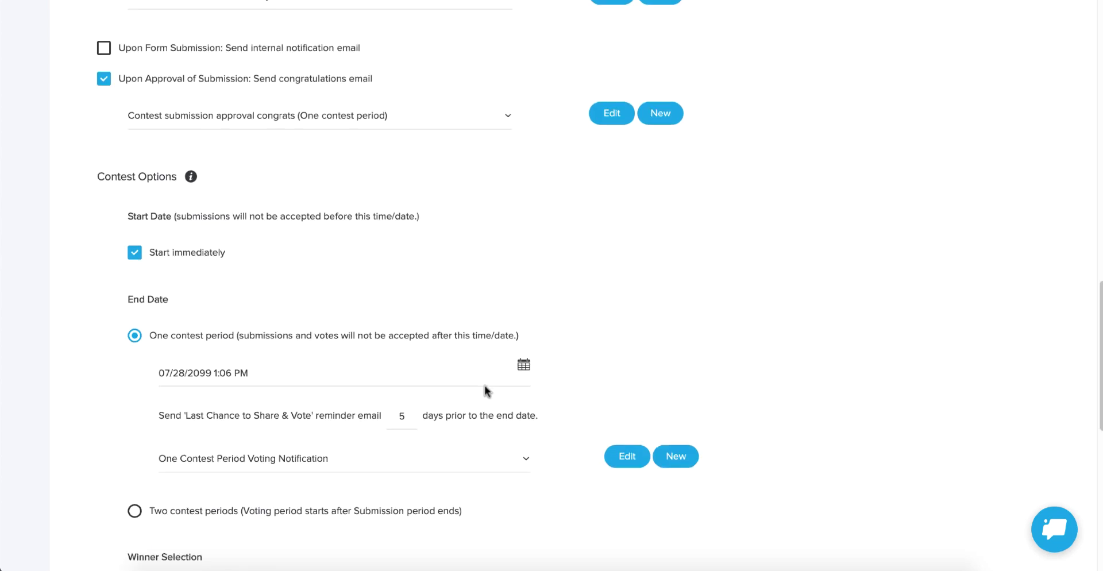
{"action": "scroll", "coordinate": [484, 388], "scroll_direction": "down", "scroll_amount": 9}
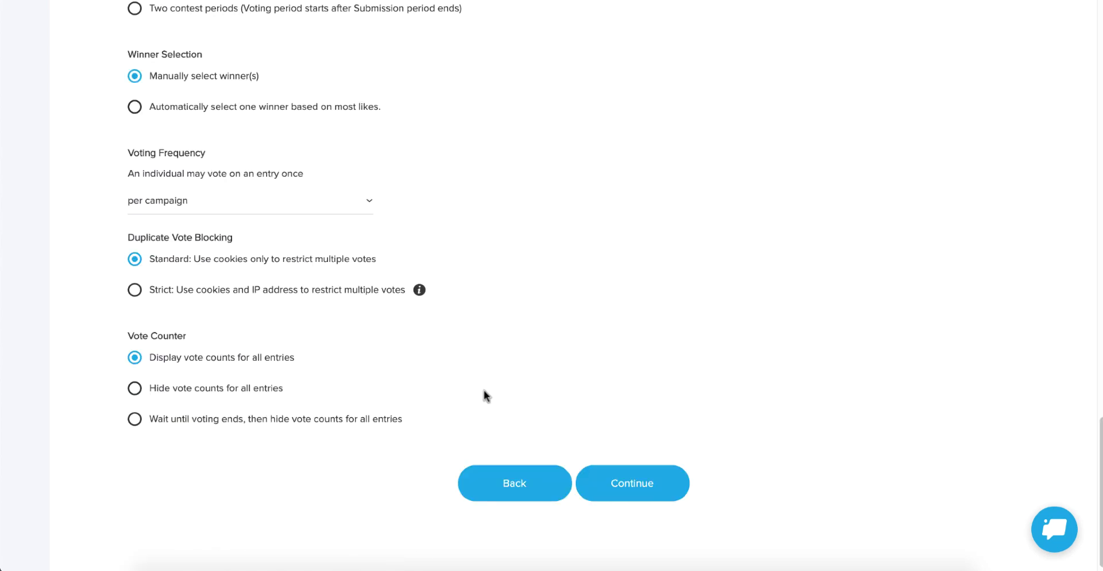
{"action": "left_click", "coordinate": [639, 467]}
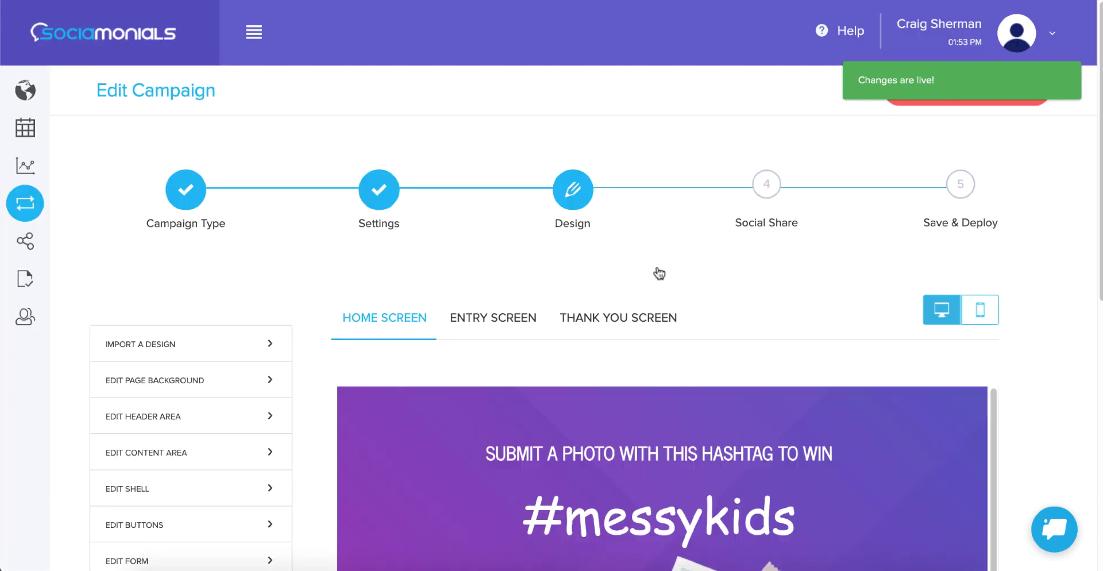
{"action": "scroll", "coordinate": [293, 317], "scroll_direction": "down", "scroll_amount": 2}
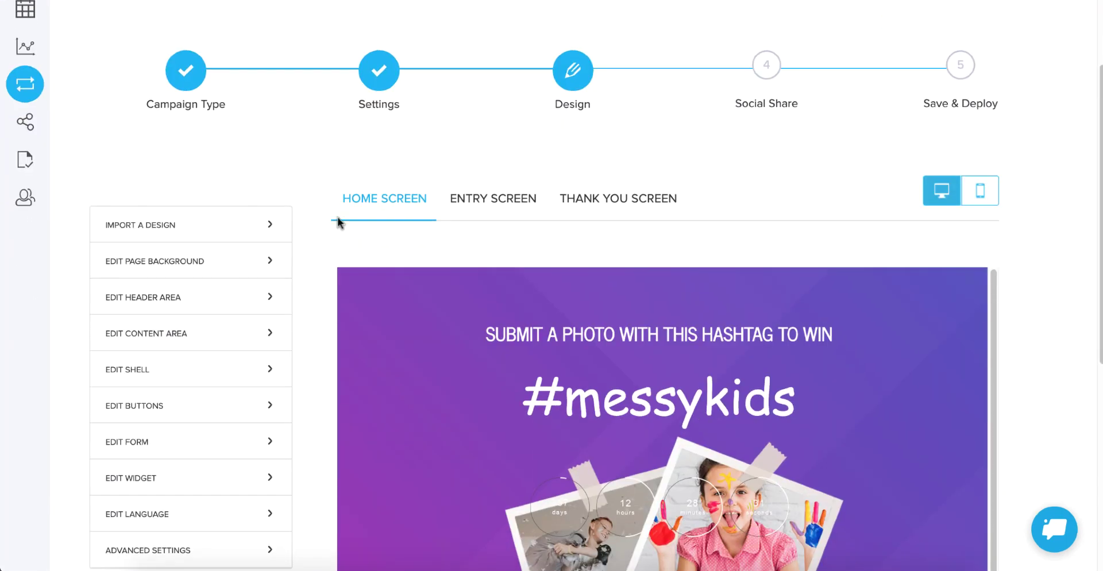
{"action": "scroll", "coordinate": [295, 293], "scroll_direction": "down", "scroll_amount": 6}
{"action": "scroll", "coordinate": [529, 247], "scroll_direction": "down", "scroll_amount": 4}
{"action": "scroll", "coordinate": [528, 247], "scroll_direction": "up", "scroll_amount": 4}
{"action": "scroll", "coordinate": [352, 267], "scroll_direction": "up", "scroll_amount": 9}
{"action": "left_click", "coordinate": [510, 318]}
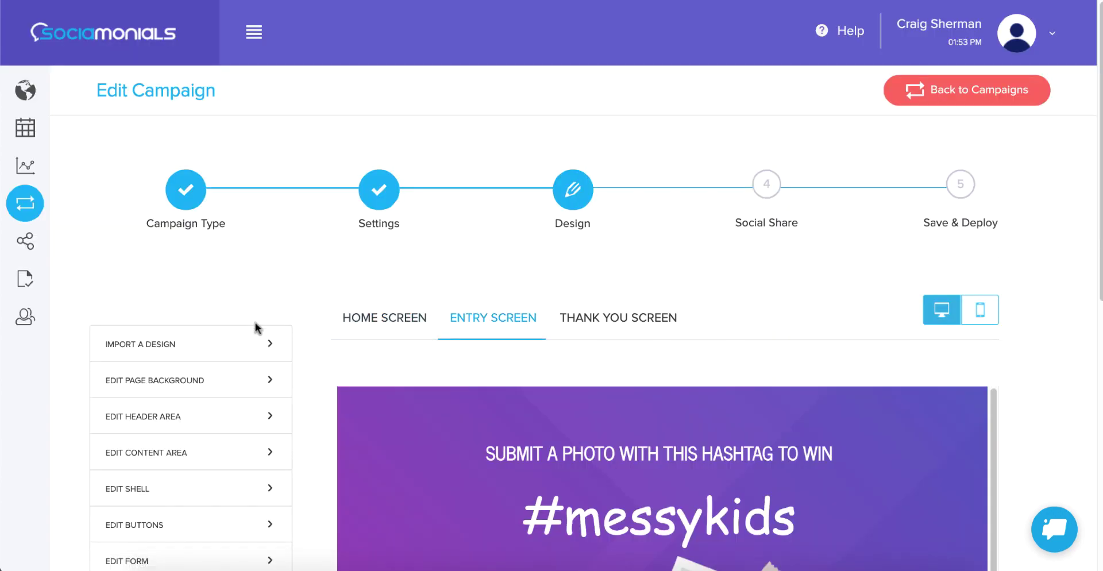
{"action": "scroll", "coordinate": [258, 329], "scroll_direction": "down", "scroll_amount": 10}
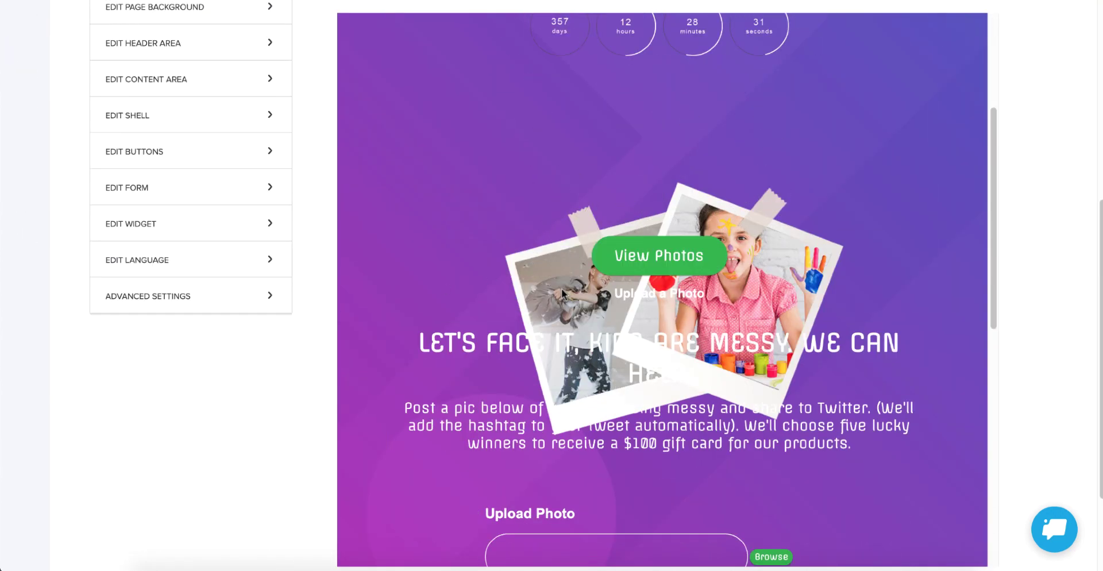
{"action": "scroll", "coordinate": [561, 293], "scroll_direction": "down", "scroll_amount": 4}
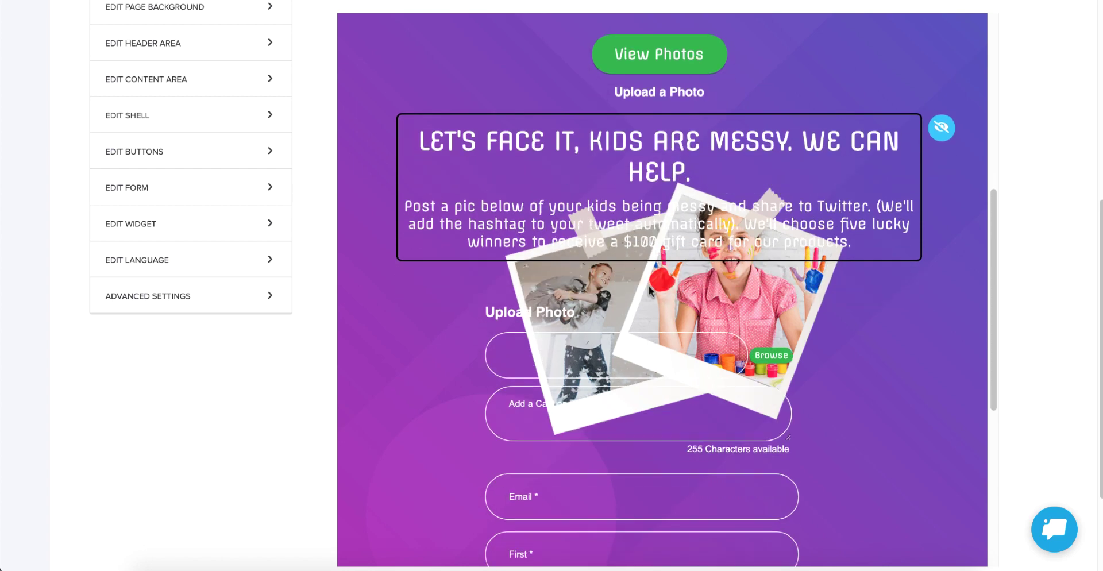
{"action": "scroll", "coordinate": [294, 230], "scroll_direction": "up", "scroll_amount": 10}
{"action": "left_click", "coordinate": [605, 317]}
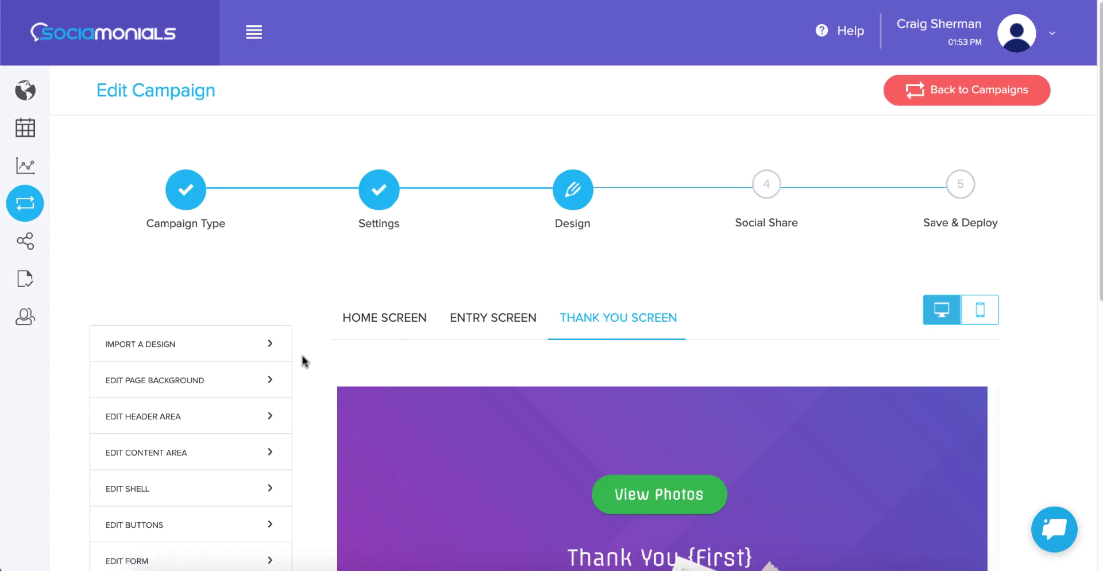
{"action": "scroll", "coordinate": [302, 355], "scroll_direction": "down", "scroll_amount": 8}
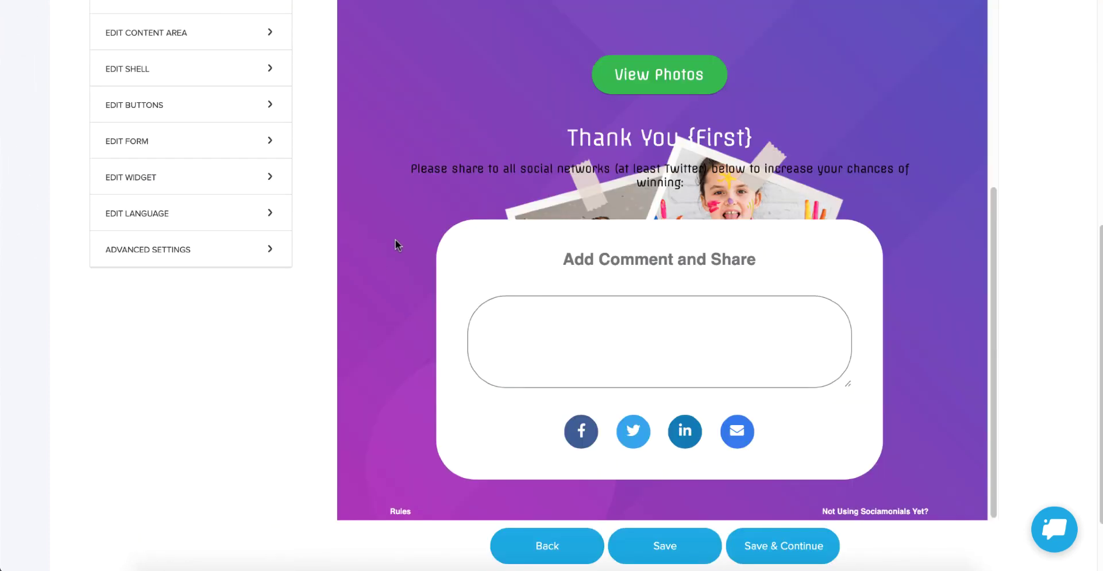
{"action": "scroll", "coordinate": [313, 231], "scroll_direction": "up", "scroll_amount": 6}
{"action": "left_click", "coordinate": [381, 215]}
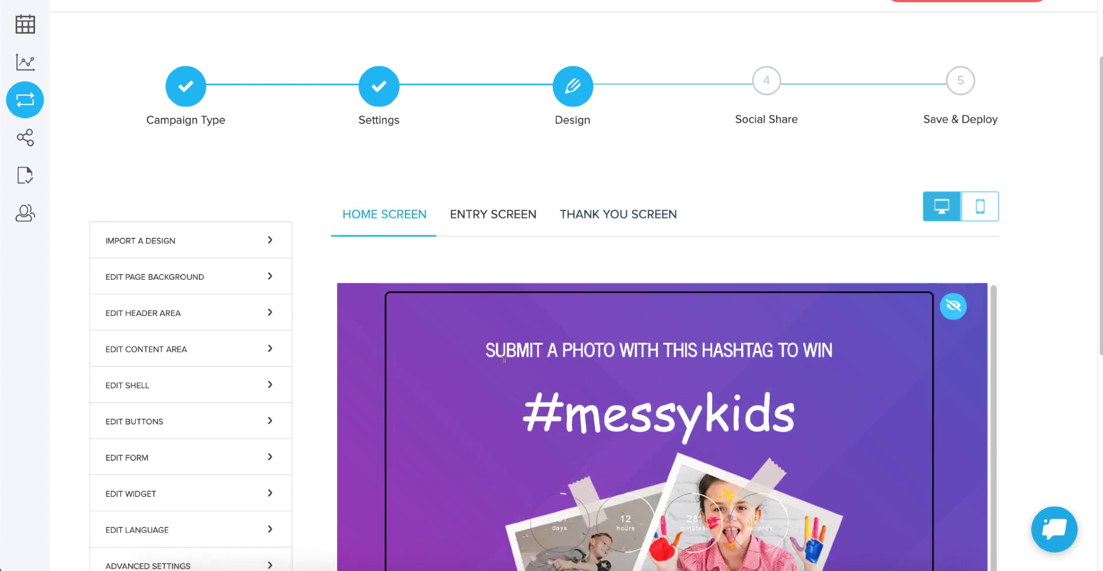
Hide the header block on the home screen so the Upload a Photo button and Photo Contest Entries gallery appear
{"action": "scroll", "coordinate": [299, 322], "scroll_direction": "down", "scroll_amount": 3}
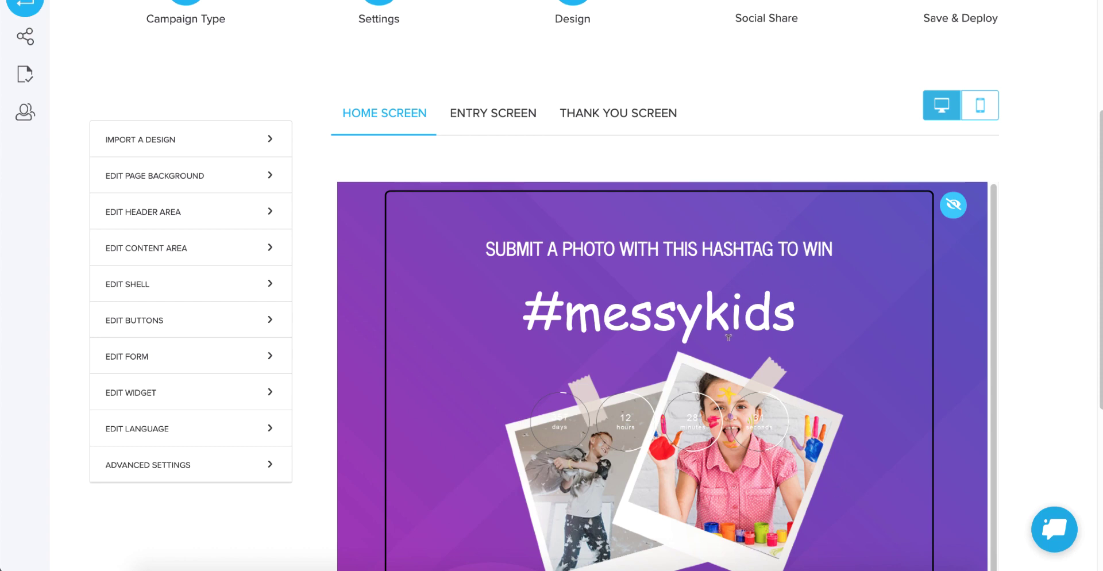
{"action": "left_click", "coordinate": [951, 208]}
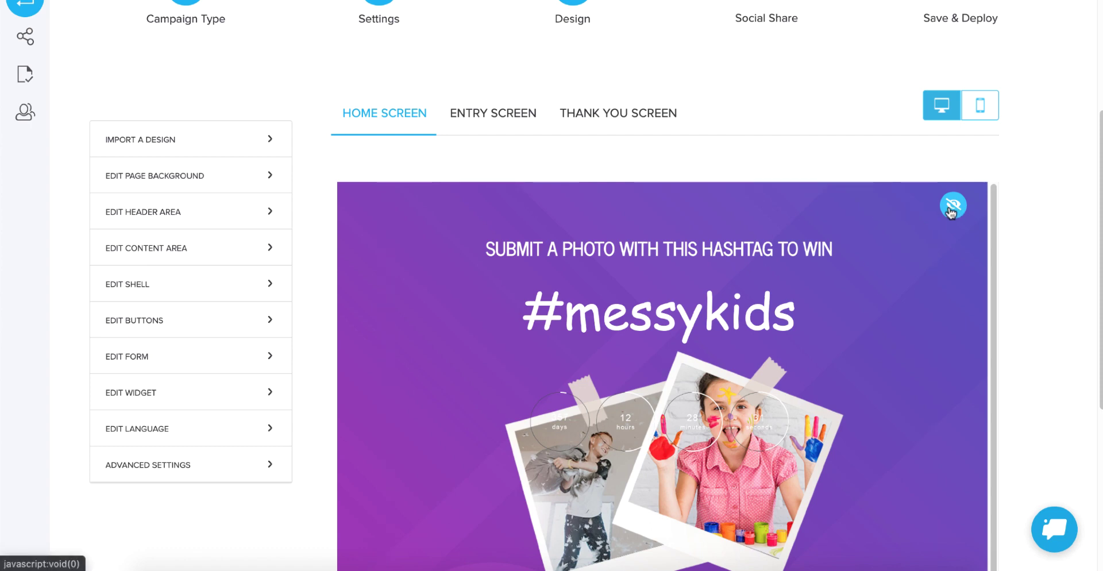
{"action": "left_click", "coordinate": [951, 209]}
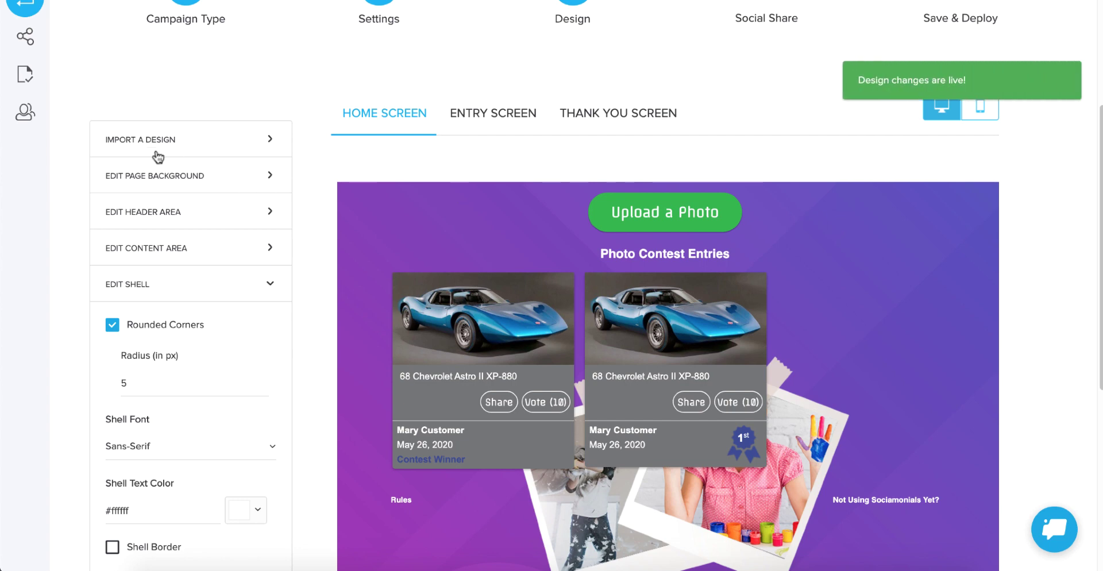
Set the home screen header to 'Design a header', restoring the countdown above Upload a Photo
{"action": "left_click", "coordinate": [138, 212]}
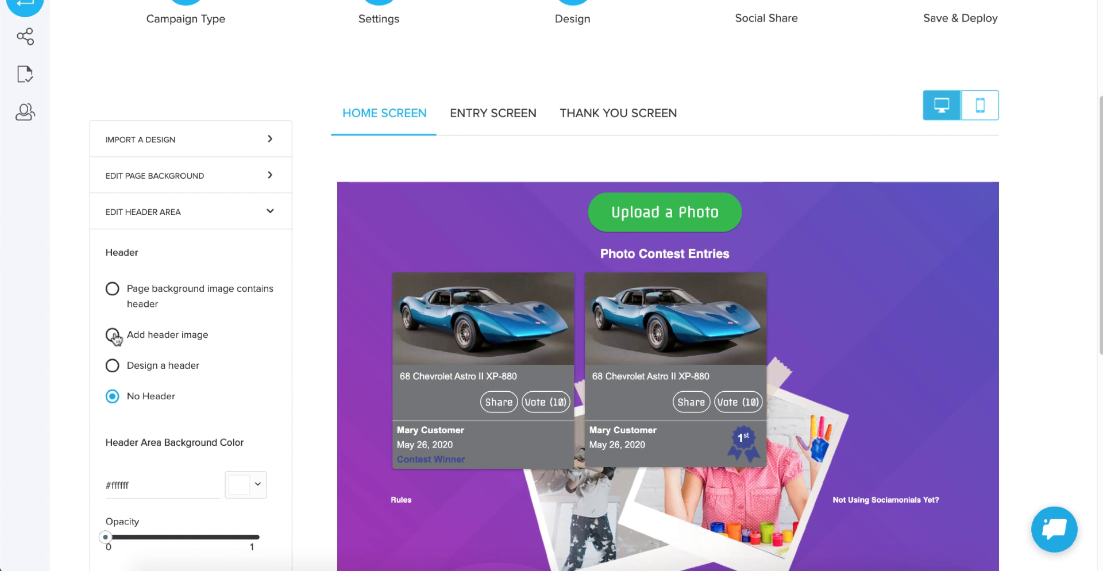
{"action": "left_click", "coordinate": [112, 365]}
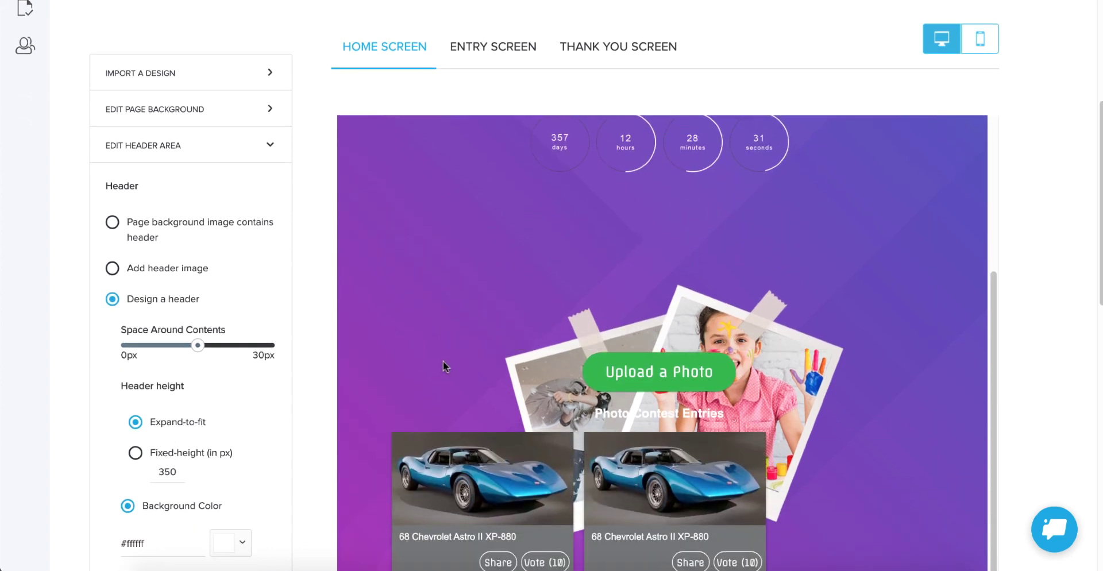
{"action": "scroll", "coordinate": [442, 360], "scroll_direction": "down", "scroll_amount": 2}
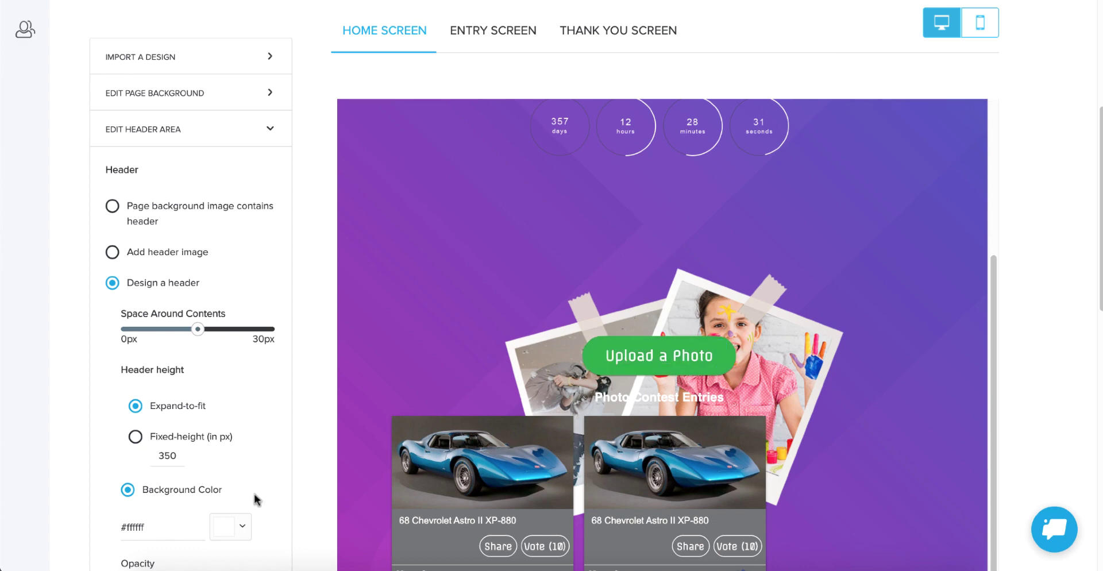
Change the upload button label from 'Upload a Photo' to 'Upload Your Photo'
{"action": "left_click", "coordinate": [666, 356]}
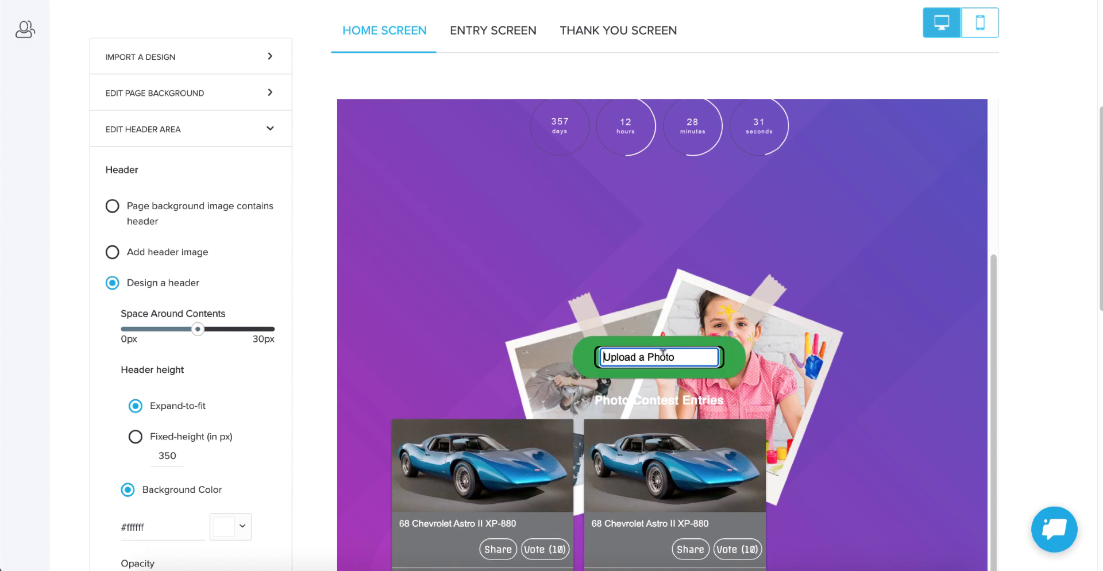
{"action": "left_click", "coordinate": [644, 356]}
{"action": "key", "text": "BackSpace"}
{"action": "type", "text": "Your"}
{"action": "left_click", "coordinate": [757, 316]}
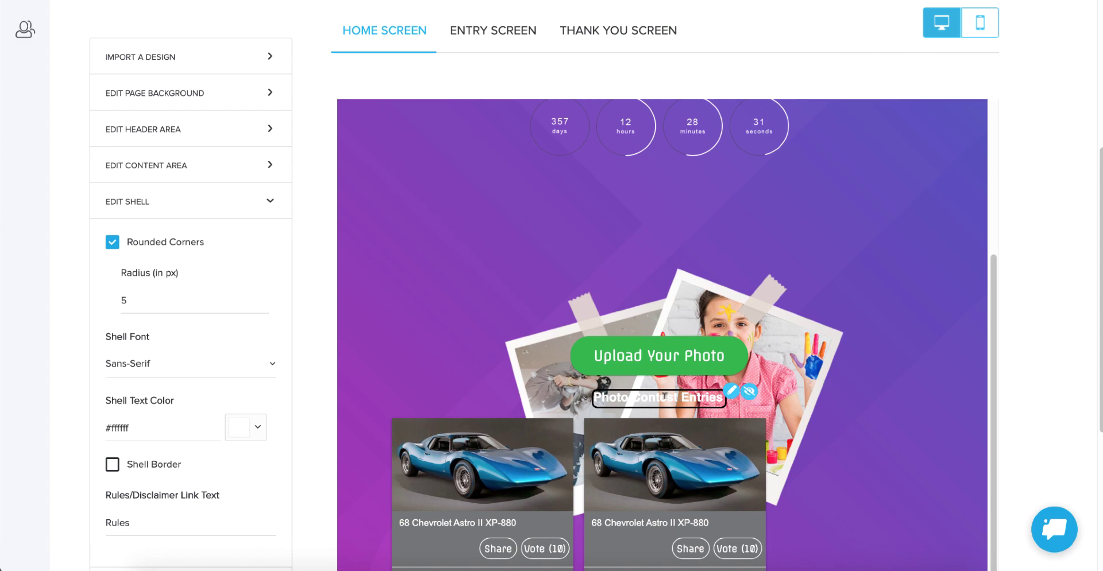
Retype the gallery heading below the upload button as 'Check Out All Entries'
{"action": "left_click", "coordinate": [668, 397]}
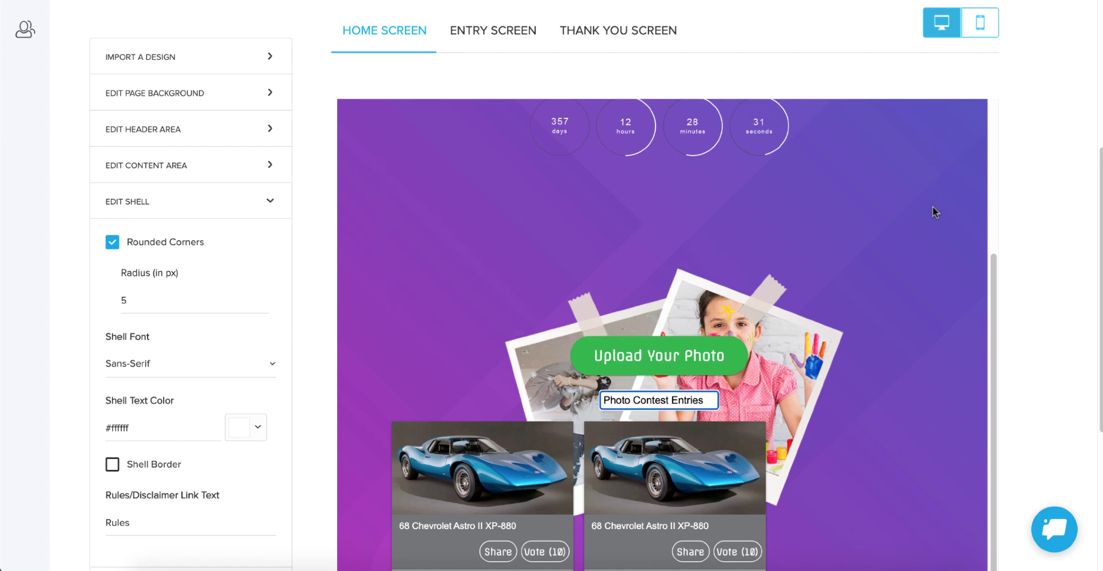
{"action": "key", "text": "BackSpace"}
{"action": "key", "text": "BackSpace"}
{"action": "key", "text": "BackSpace"}
{"action": "key", "text": "BackSpace"}
{"action": "key", "text": "BackSpace"}
{"action": "key", "text": "BackSpace"}
{"action": "key", "text": "BackSpace"}
{"action": "key", "text": "BackSpace"}
{"action": "key", "text": "BackSpace"}
{"action": "key", "text": "BackSpace"}
{"action": "key", "text": "BackSpace"}
{"action": "key", "text": "BackSpace"}
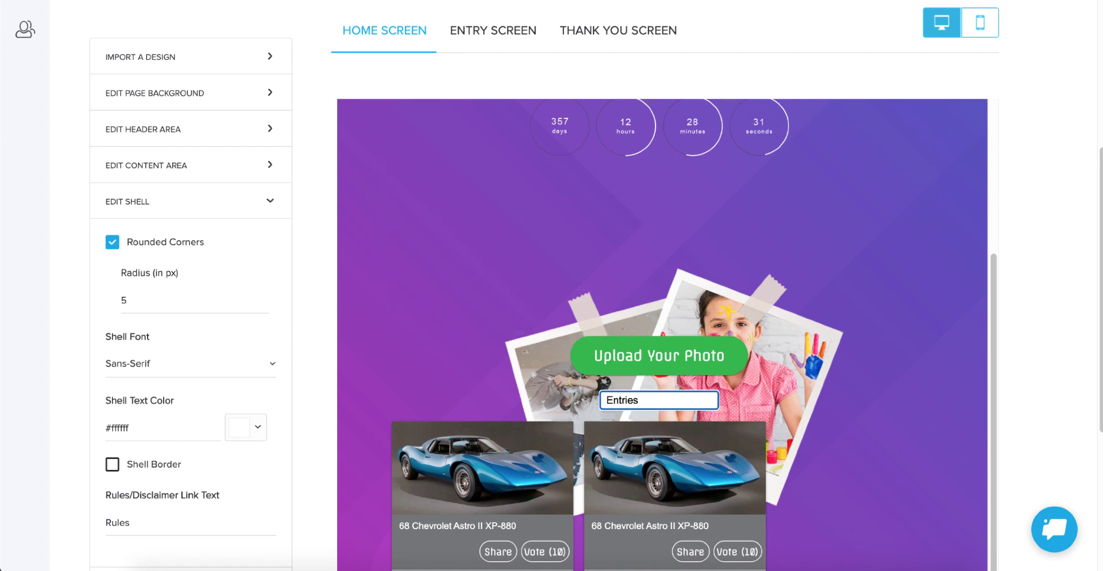
{"action": "type", "text": "Check out"}
{"action": "key", "text": "BackSpace"}
{"action": "key", "text": "BackSpace"}
{"action": "key", "text": "BackSpace"}
{"action": "type", "text": "Out Al"}
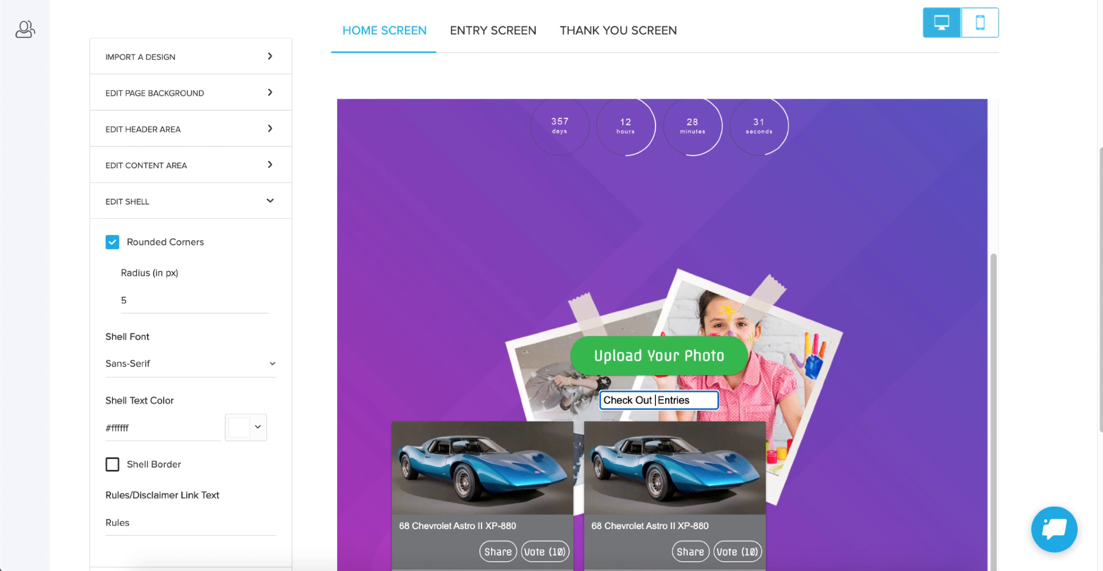
{"action": "type", "text": "l"}
{"action": "left_click", "coordinate": [910, 371]}
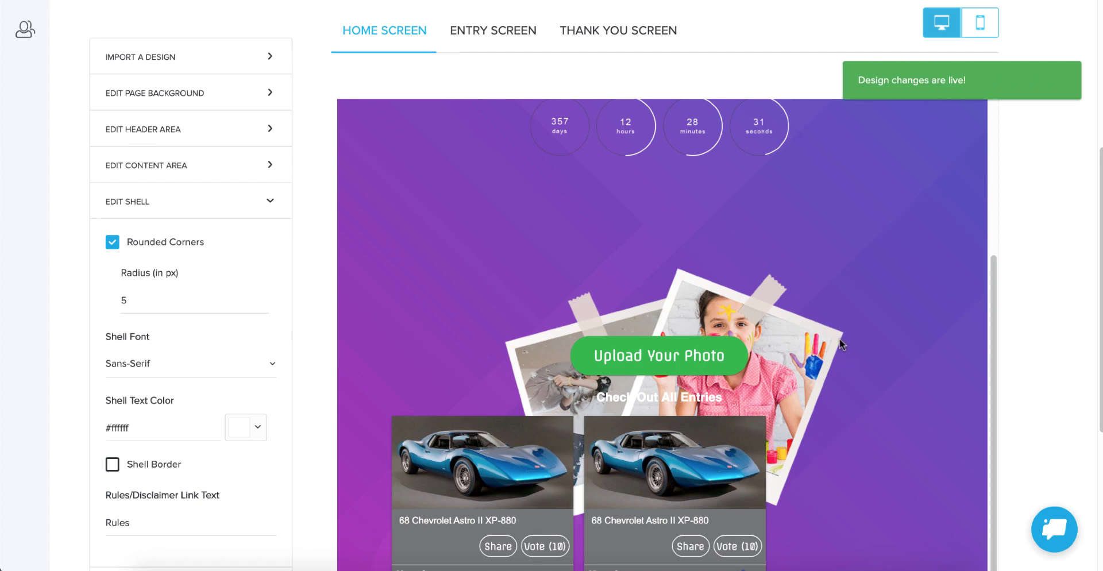
Scroll the preview to show the countdown, Upload Your Photo button and Check Out All Entries gallery
{"action": "scroll", "coordinate": [839, 345], "scroll_direction": "down", "scroll_amount": 1}
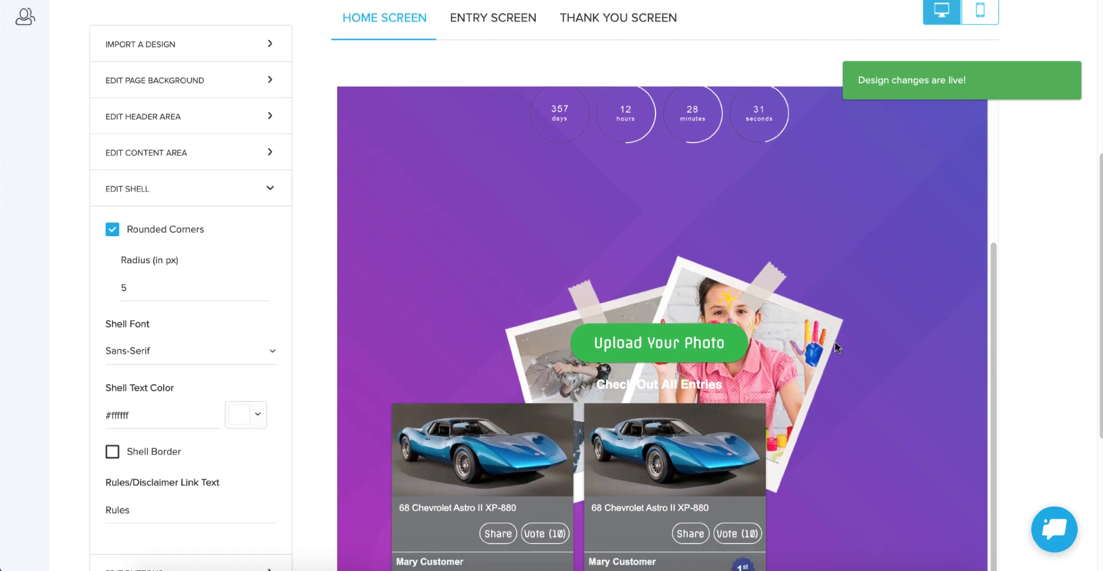
{"action": "scroll", "coordinate": [821, 384], "scroll_direction": "down", "scroll_amount": 1}
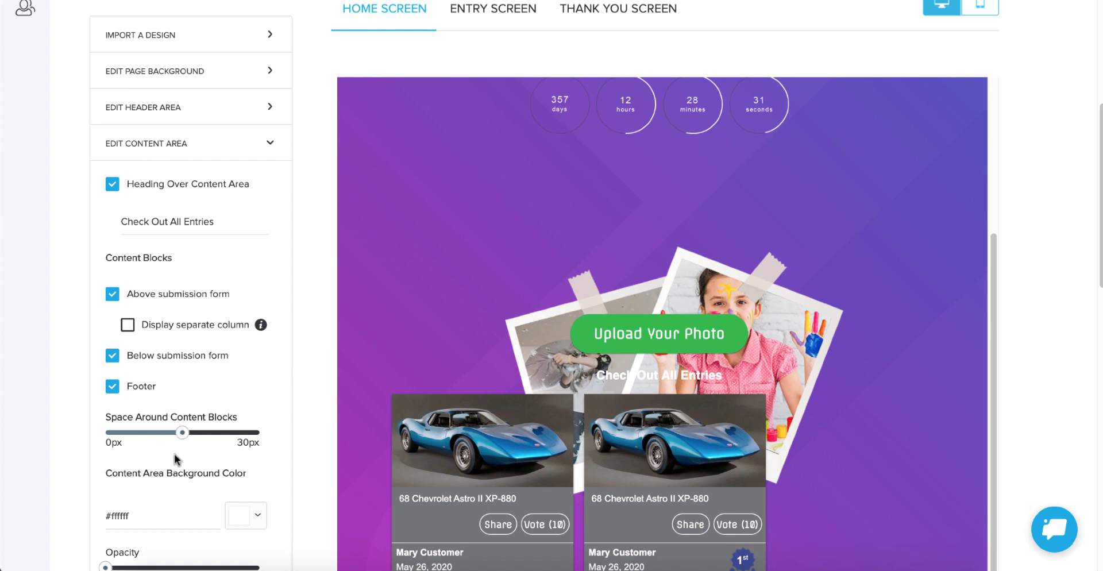
Open the home screen header above the countdown for inline text editing
{"action": "left_click", "coordinate": [514, 208]}
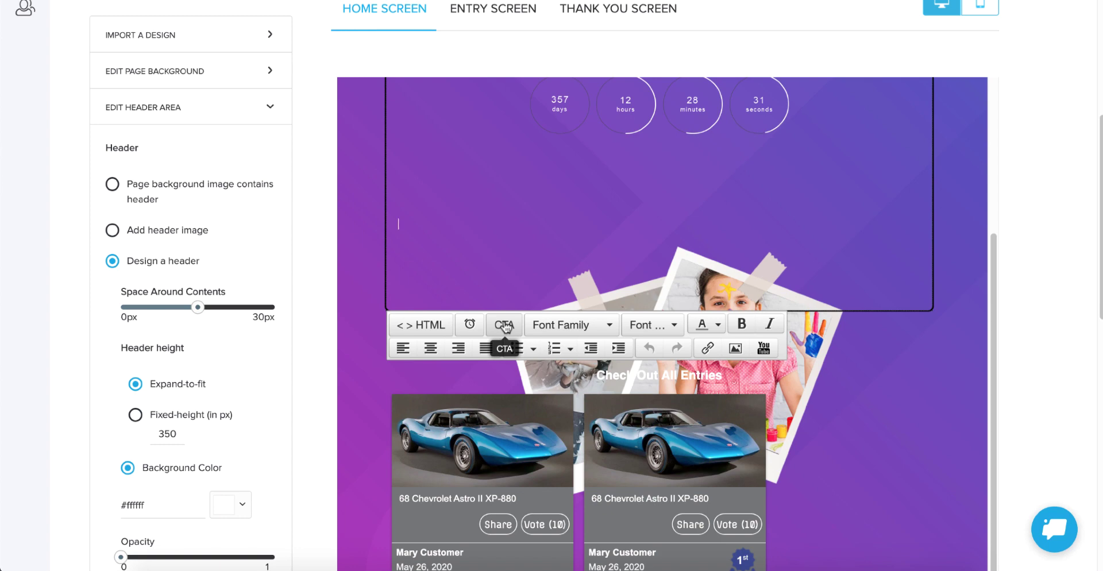
Leave header editing and check the Share and Vote button texts on the entries
{"action": "left_click", "coordinate": [828, 397]}
{"action": "scroll", "coordinate": [826, 398], "scroll_direction": "down", "scroll_amount": 1}
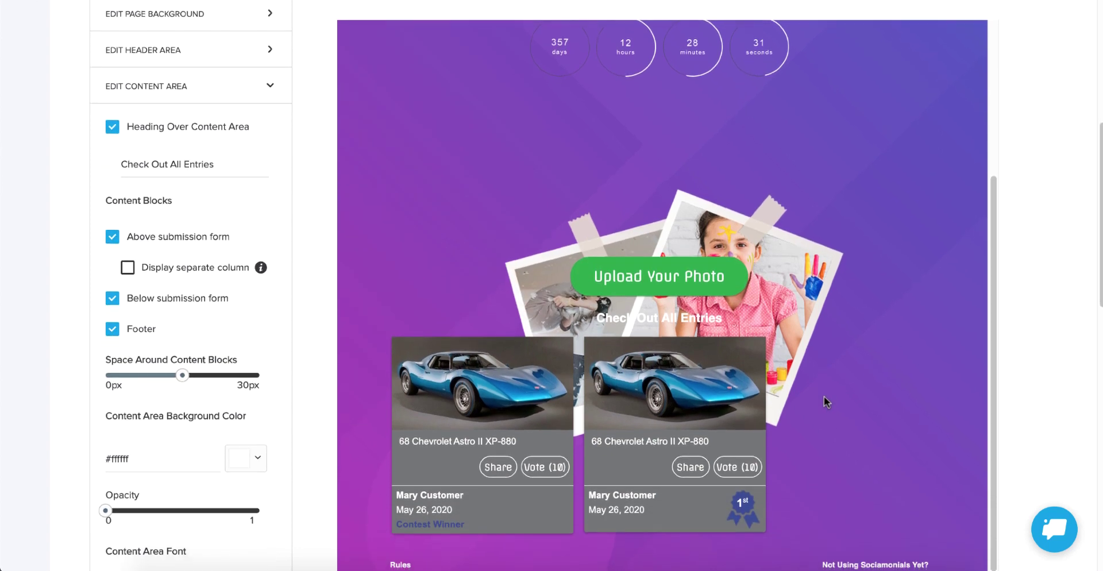
{"action": "scroll", "coordinate": [824, 395], "scroll_direction": "down", "scroll_amount": 2}
{"action": "left_click", "coordinate": [686, 362]}
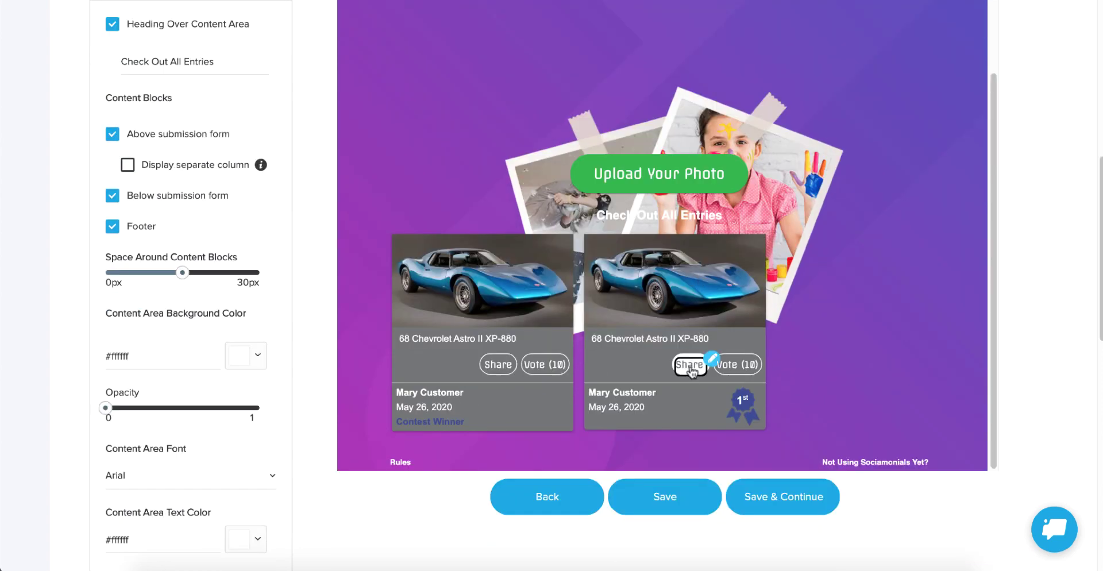
{"action": "left_click", "coordinate": [729, 369]}
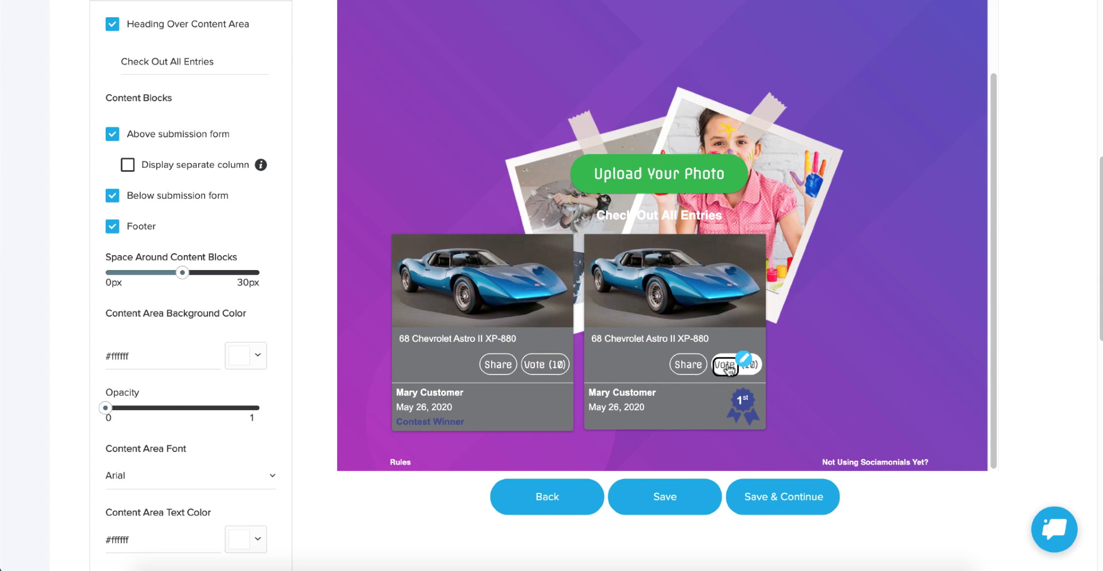
Open the Edit Language settings listing alerts like Deadline to Submit and Deadline to Vote
{"action": "scroll", "coordinate": [264, 344], "scroll_direction": "down", "scroll_amount": 5}
{"action": "scroll", "coordinate": [263, 347], "scroll_direction": "down", "scroll_amount": 7}
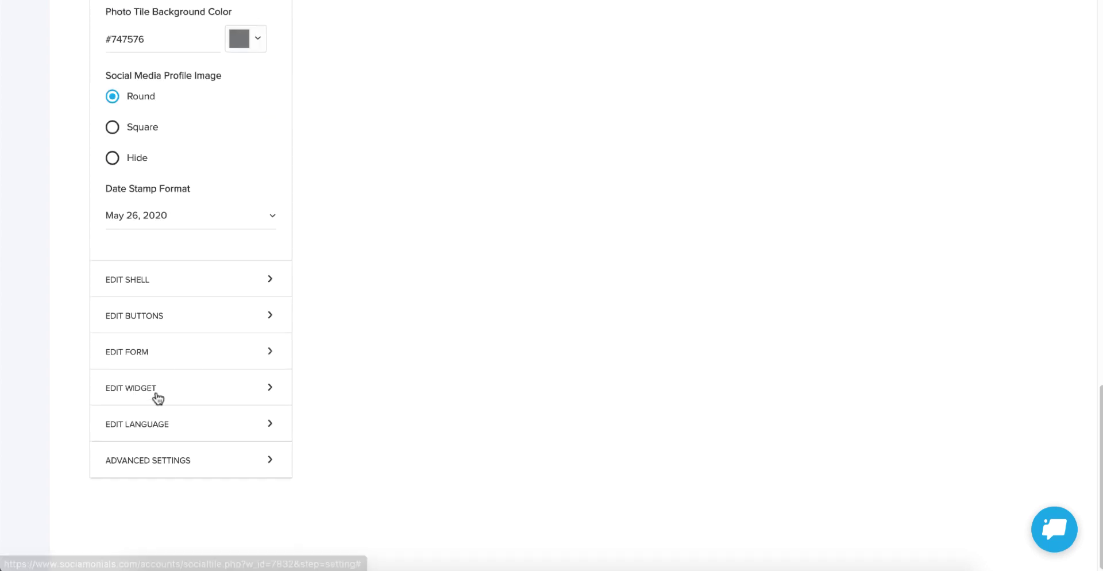
{"action": "left_click", "coordinate": [162, 427]}
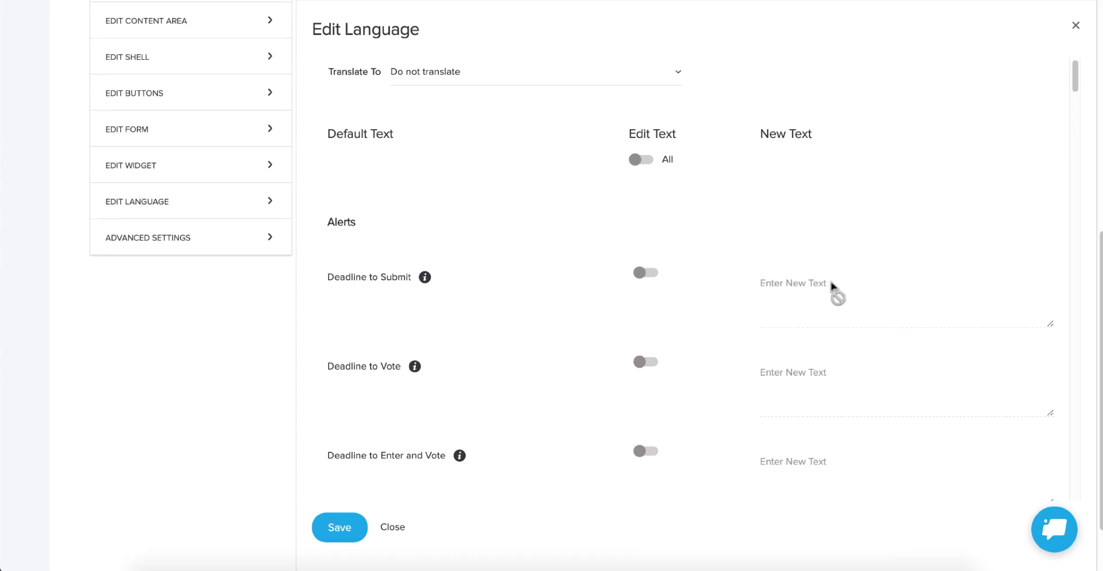
Close the Edit Language dialog without saving, back to the home screen preview
{"action": "left_click", "coordinate": [390, 527]}
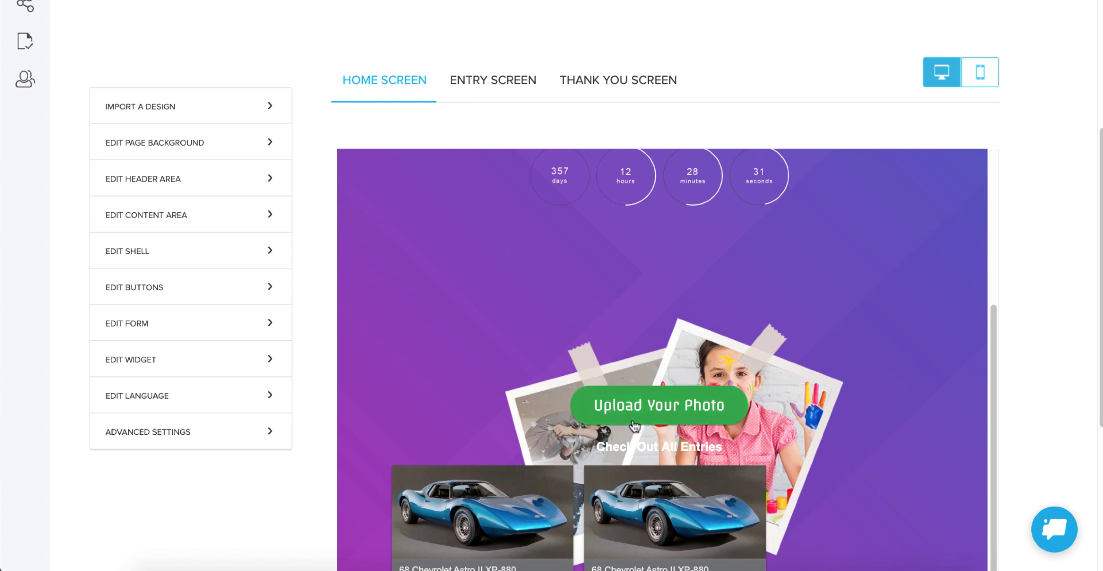
{"action": "mouse_move", "coordinate": [636, 411]}
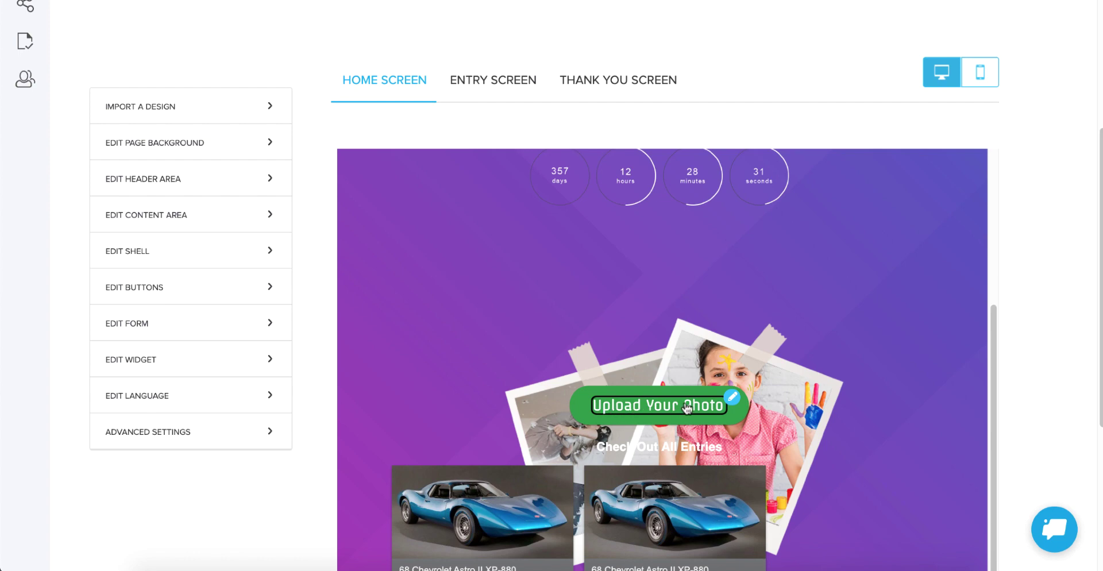
{"action": "mouse_move", "coordinate": [648, 445]}
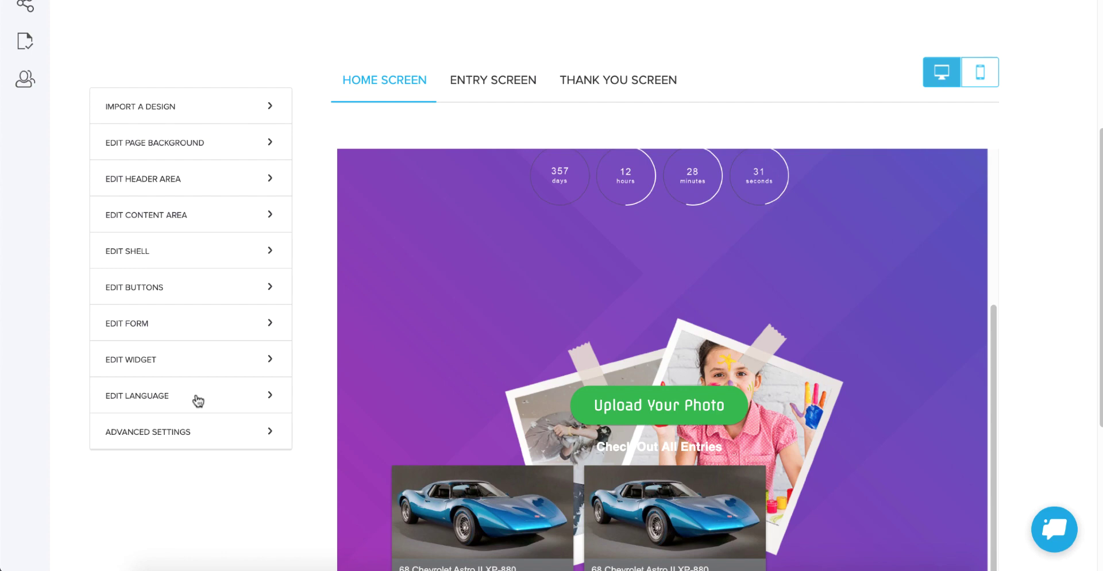
Select the Check Out All Entries heading and scroll the preview to the Upload Photo form
{"action": "left_click", "coordinate": [672, 440]}
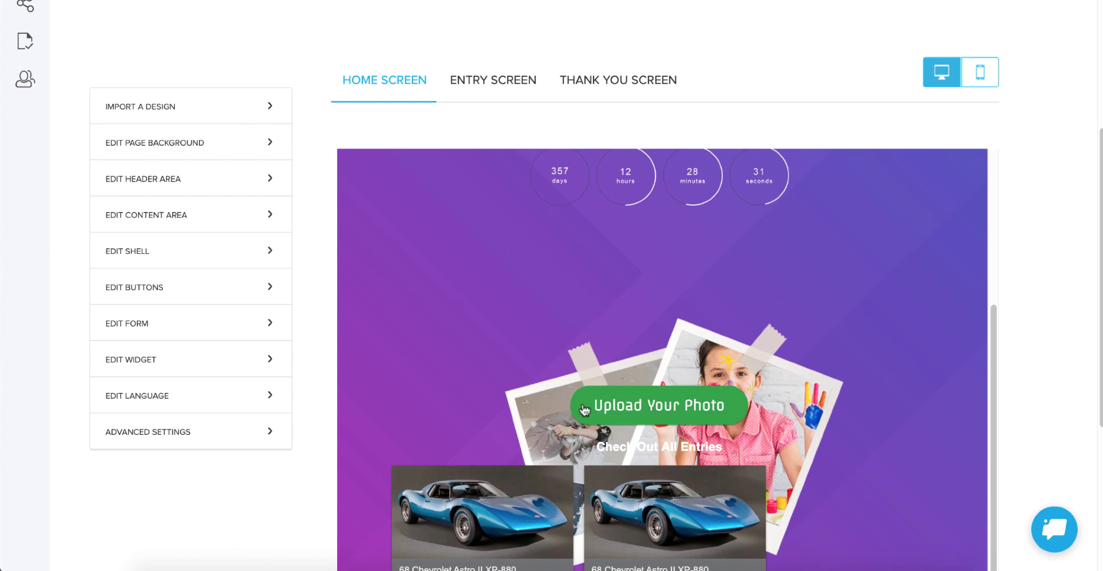
{"action": "scroll", "coordinate": [582, 408], "scroll_direction": "up", "scroll_amount": 3}
{"action": "scroll", "coordinate": [583, 408], "scroll_direction": "down", "scroll_amount": 3}
{"action": "scroll", "coordinate": [663, 543], "scroll_direction": "down", "scroll_amount": 2}
{"action": "scroll", "coordinate": [684, 382], "scroll_direction": "down", "scroll_amount": 1}
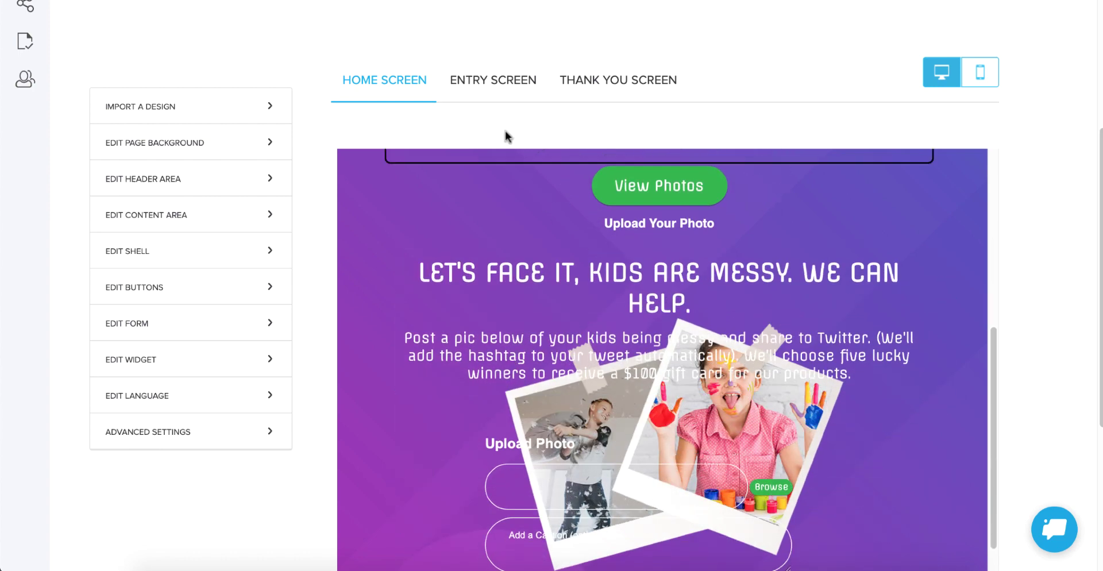
Switch to the Entry screen preview and check the Upload Photo label
{"action": "left_click", "coordinate": [506, 84]}
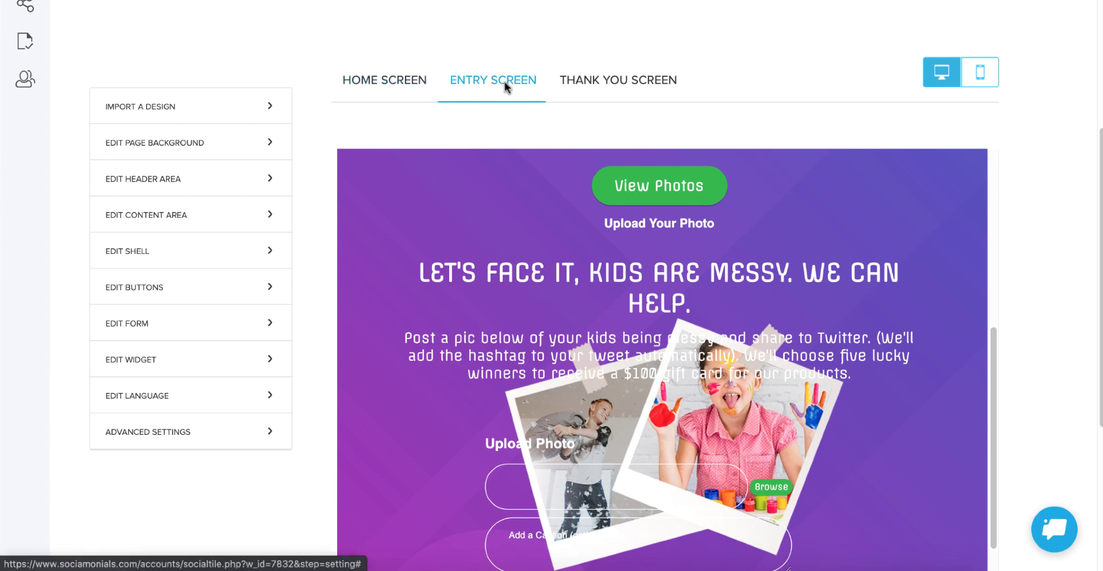
{"action": "scroll", "coordinate": [955, 411], "scroll_direction": "down", "scroll_amount": 2}
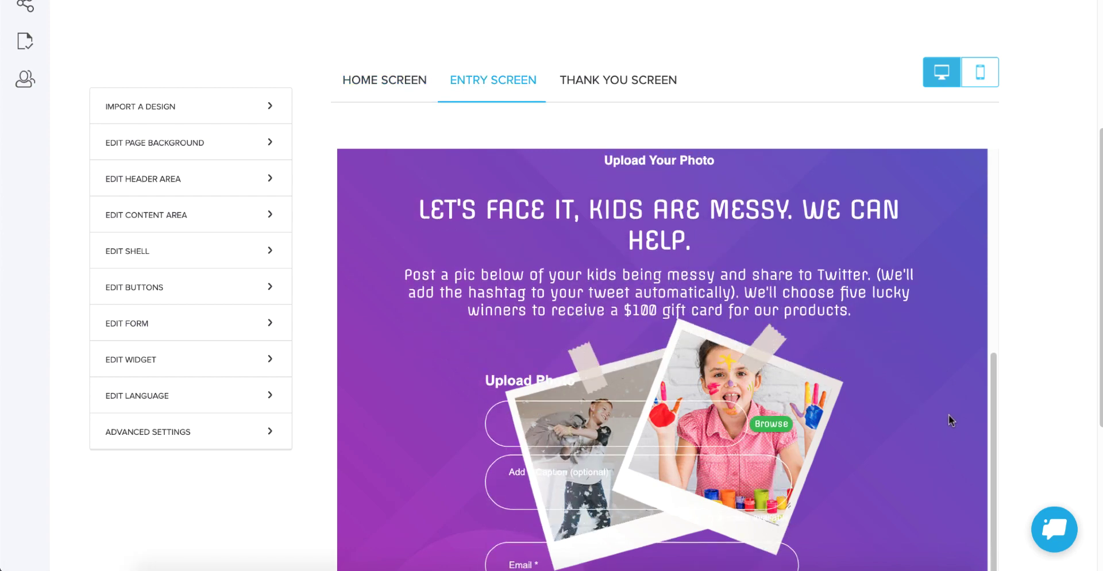
{"action": "scroll", "coordinate": [943, 415], "scroll_direction": "down", "scroll_amount": 1}
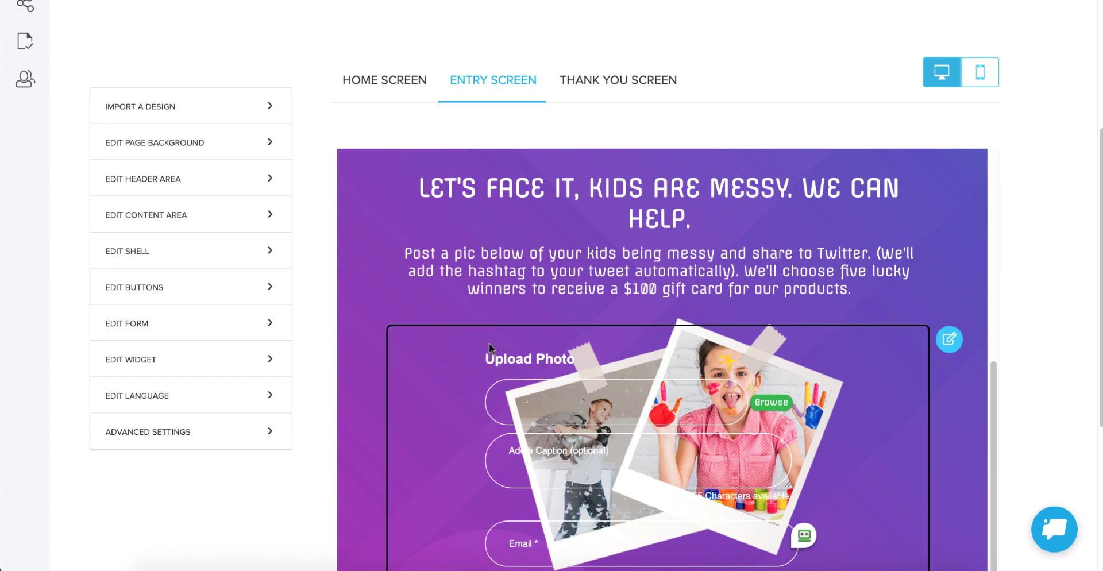
{"action": "left_click", "coordinate": [522, 356]}
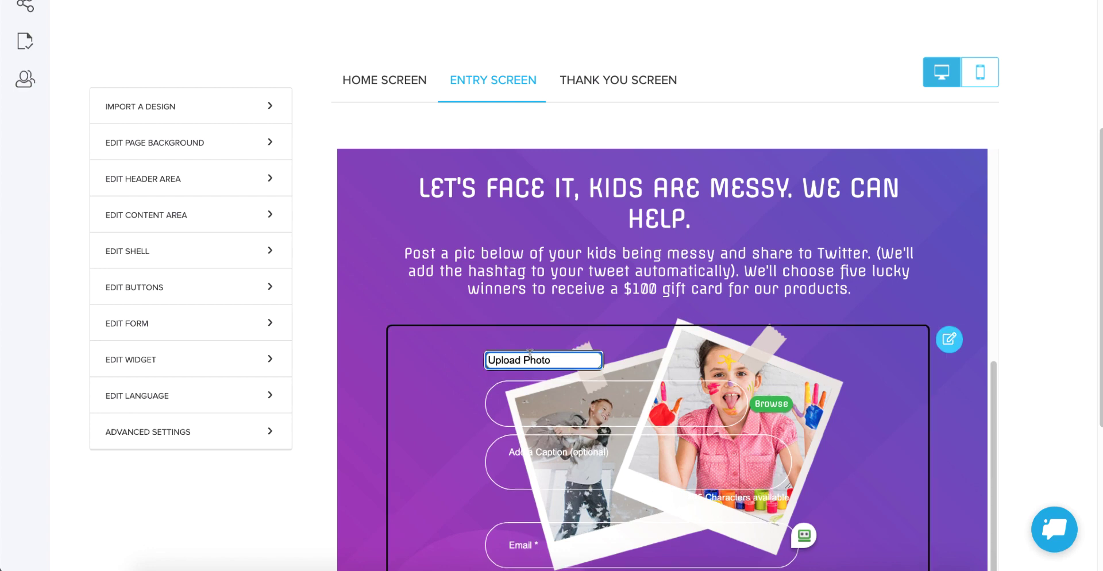
{"action": "left_click", "coordinate": [663, 345]}
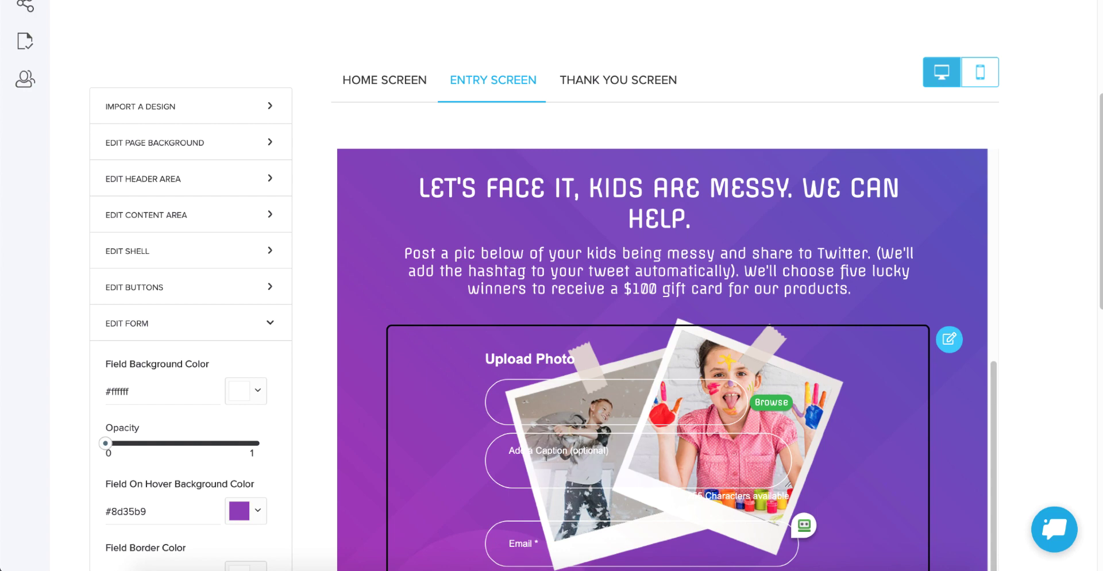
Preview the Email field's #43c05c green focus border and review the form color settings
{"action": "scroll", "coordinate": [573, 473], "scroll_direction": "down", "scroll_amount": 1}
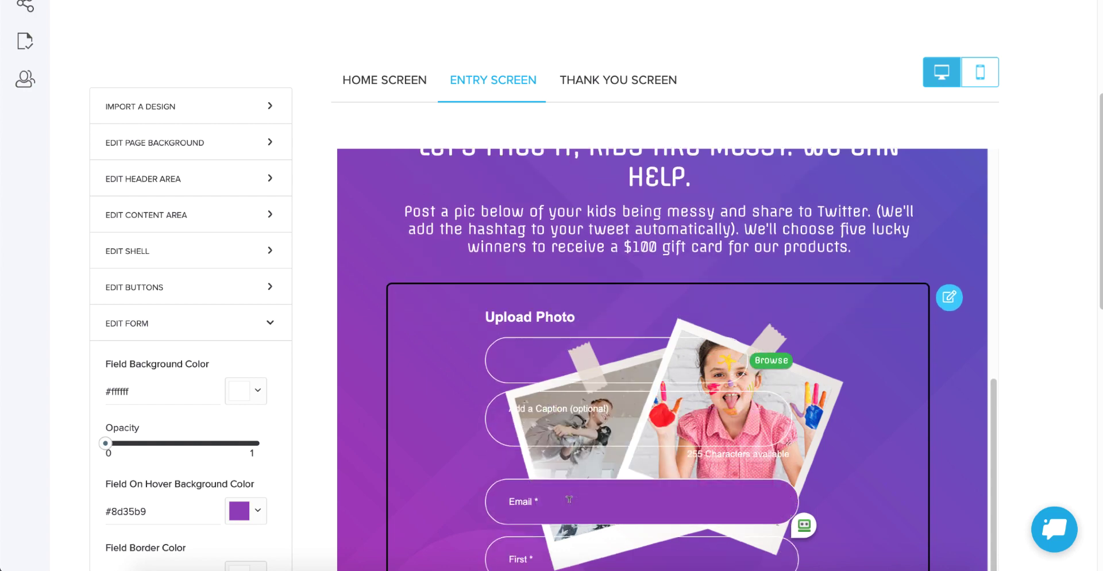
{"action": "left_click", "coordinate": [597, 485]}
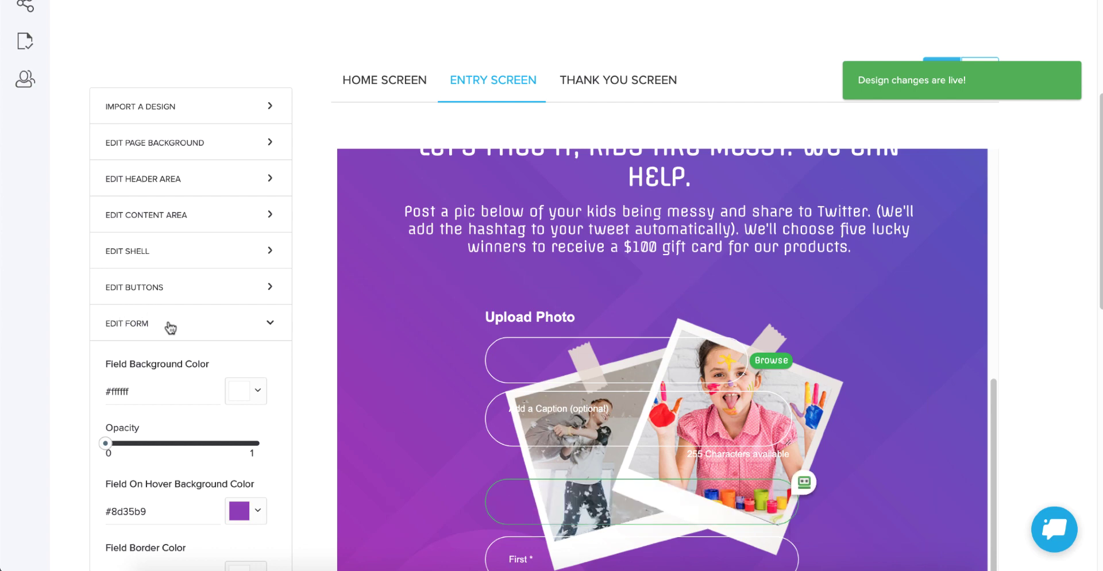
{"action": "scroll", "coordinate": [190, 406], "scroll_direction": "down", "scroll_amount": 1}
{"action": "scroll", "coordinate": [188, 408], "scroll_direction": "down", "scroll_amount": 1}
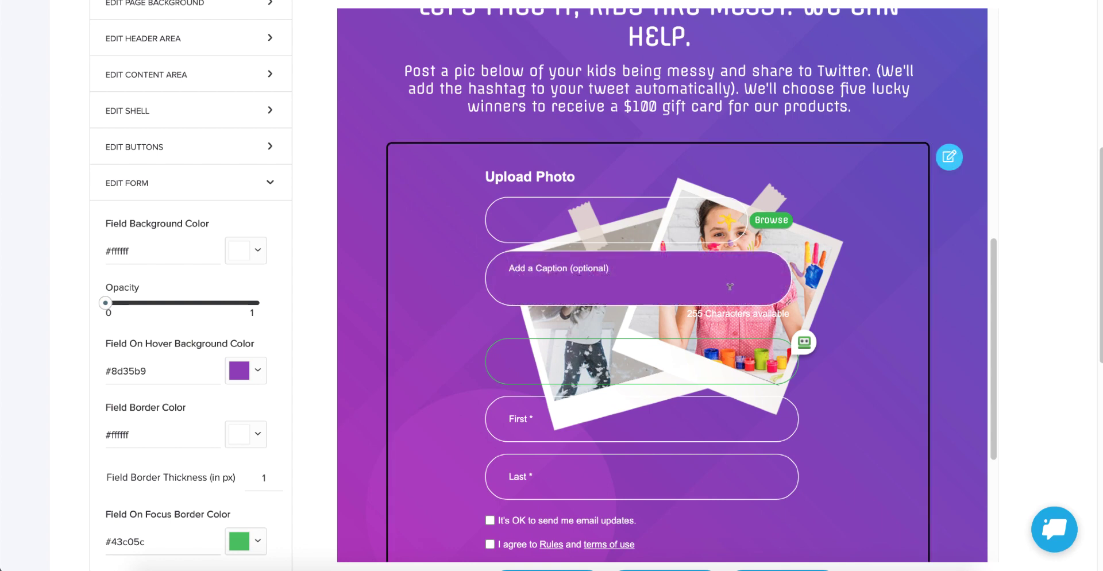
Drag the City database field into the entry form editor
{"action": "left_click", "coordinate": [845, 370]}
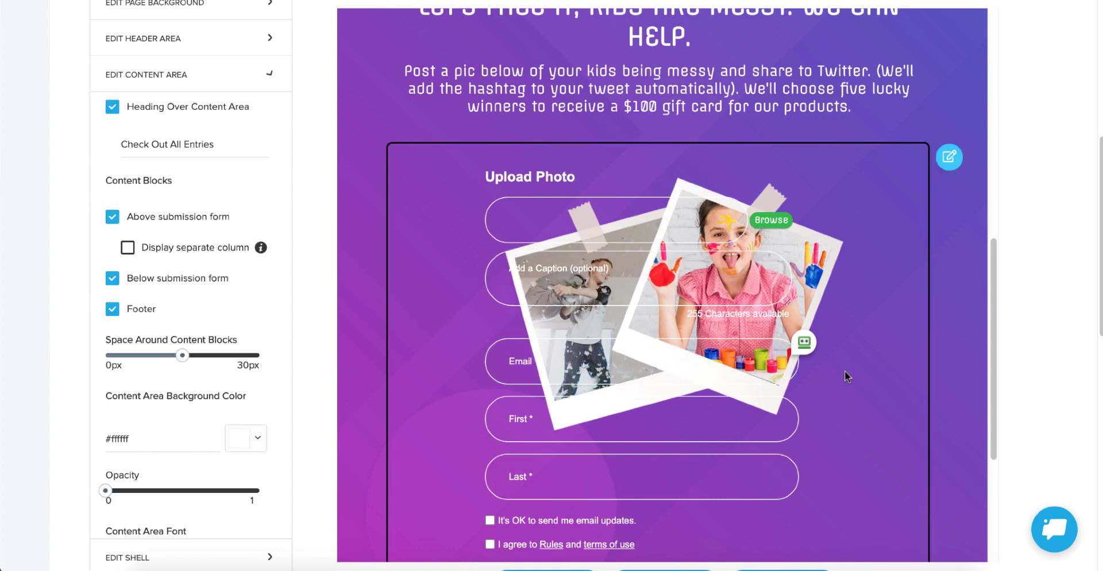
{"action": "left_click", "coordinate": [949, 157]}
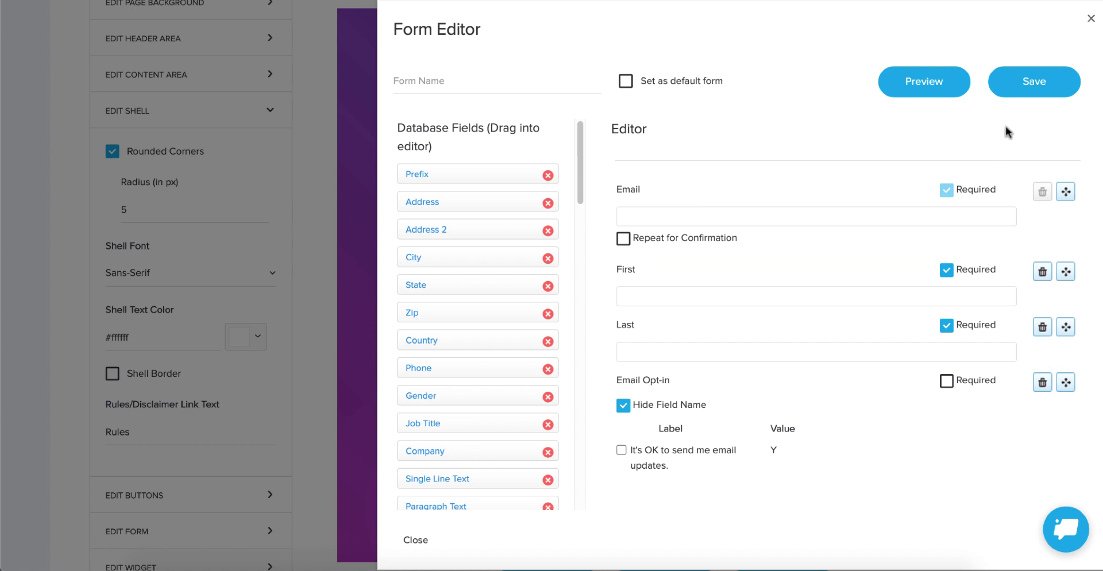
{"action": "left_click_drag", "start_coordinate": [425, 257], "coordinate": [644, 379]}
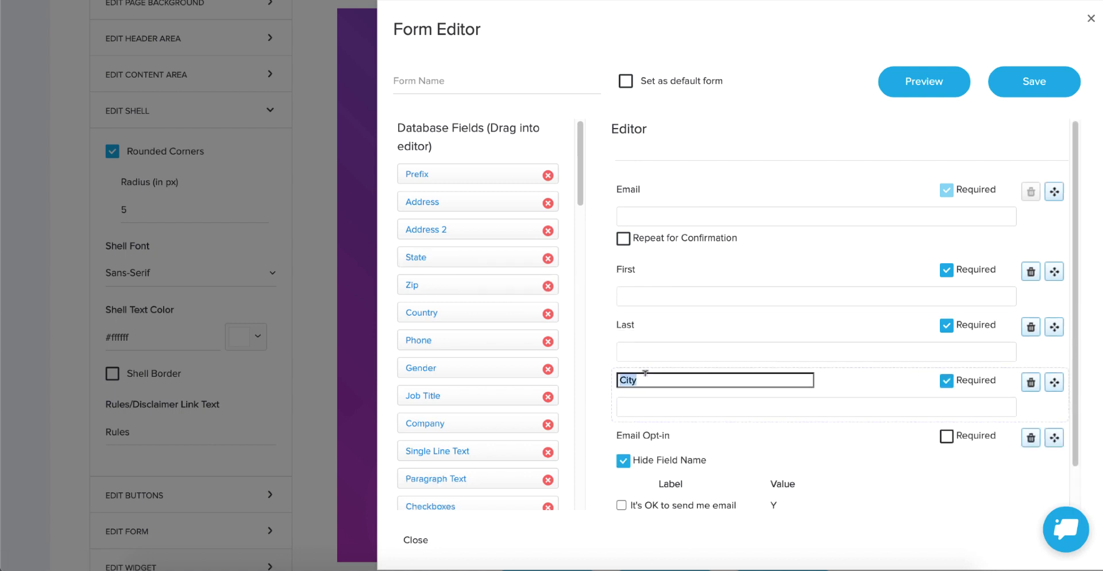
Save the edited form under the name 'With City Field'
{"action": "left_click", "coordinate": [1032, 85]}
{"action": "left_click", "coordinate": [553, 296]}
{"action": "left_click", "coordinate": [450, 80]}
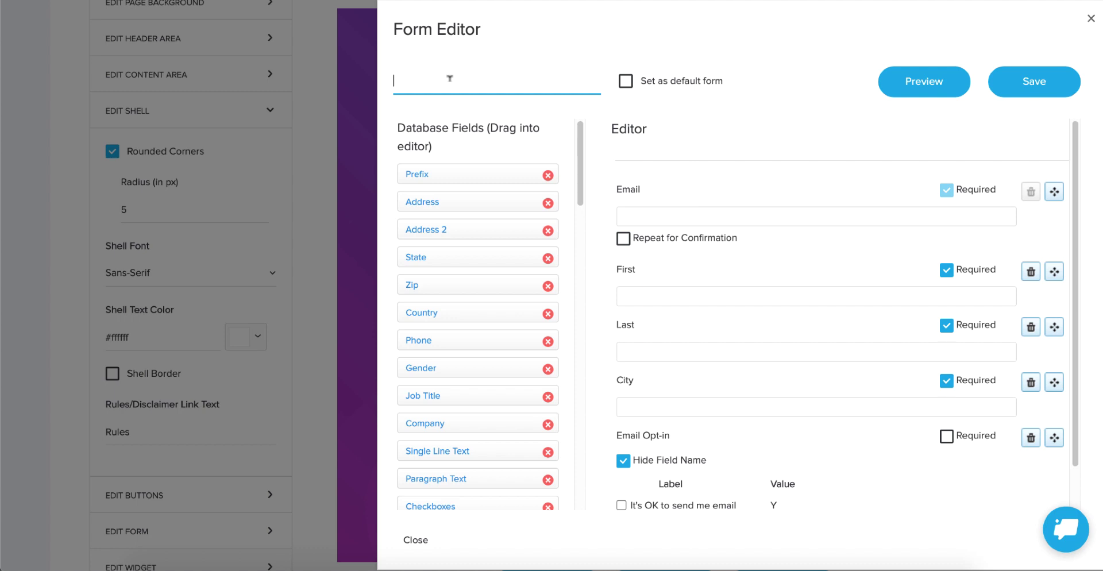
{"action": "type", "text": "With City Field"}
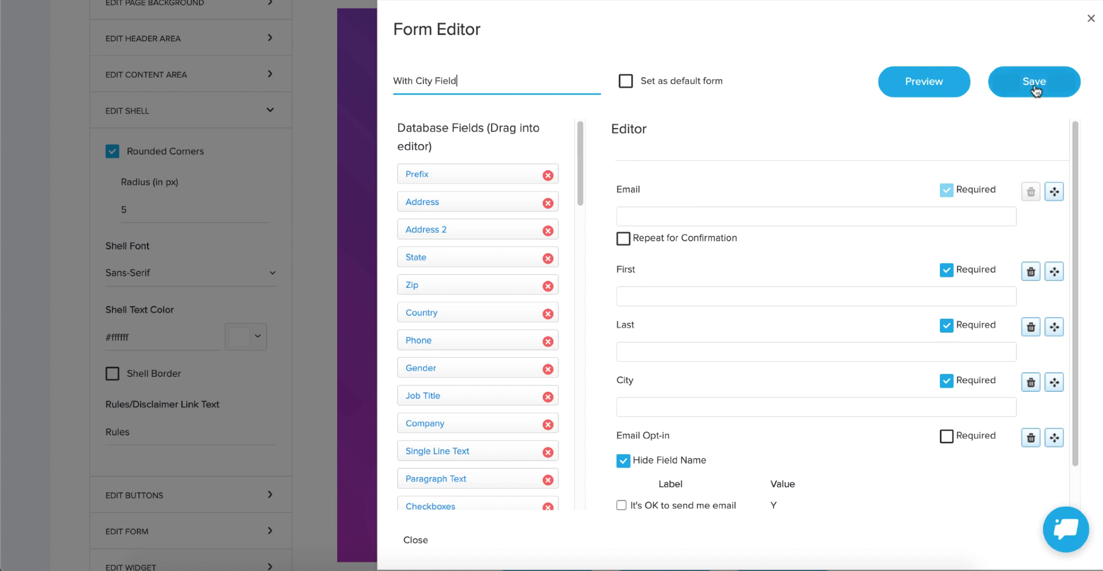
{"action": "left_click", "coordinate": [1035, 87]}
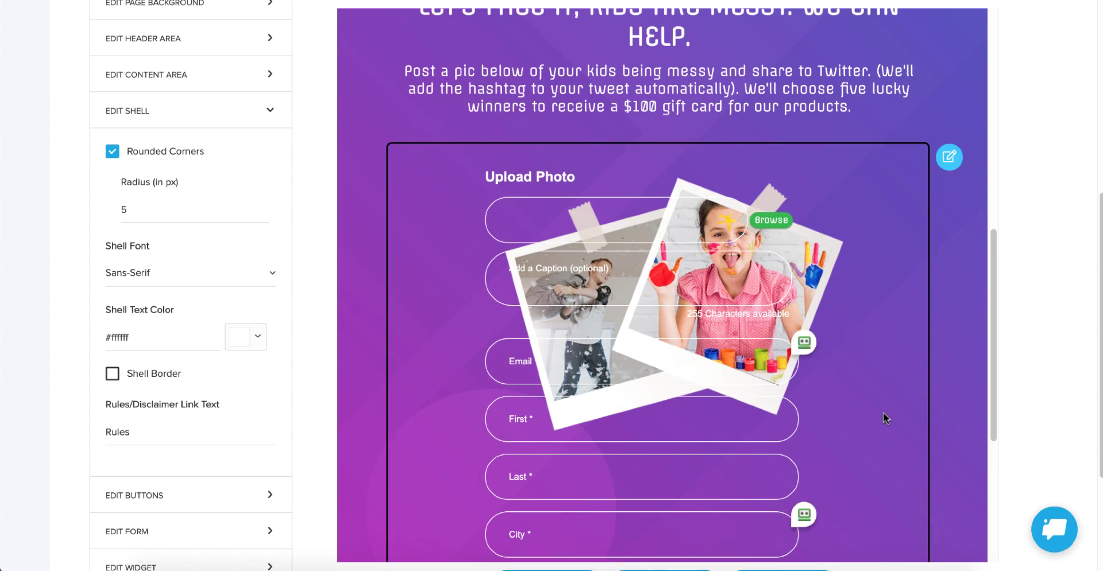
Review the entry screen and remove the blank block below Submit Via Mobile
{"action": "scroll", "coordinate": [884, 411], "scroll_direction": "down", "scroll_amount": 1}
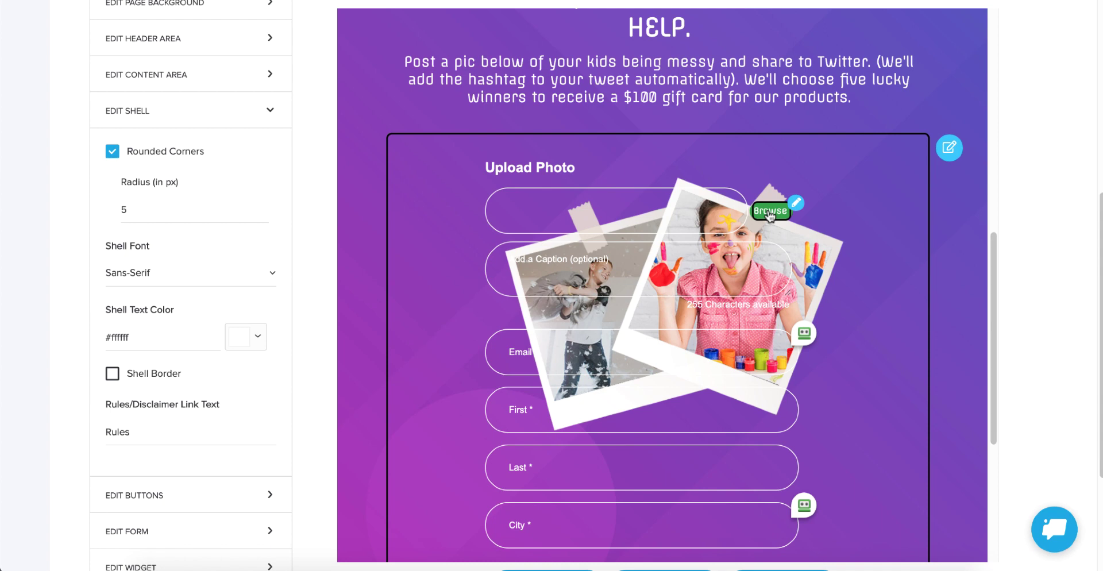
{"action": "scroll", "coordinate": [836, 325], "scroll_direction": "down", "scroll_amount": 3}
{"action": "scroll", "coordinate": [836, 326], "scroll_direction": "down", "scroll_amount": 3}
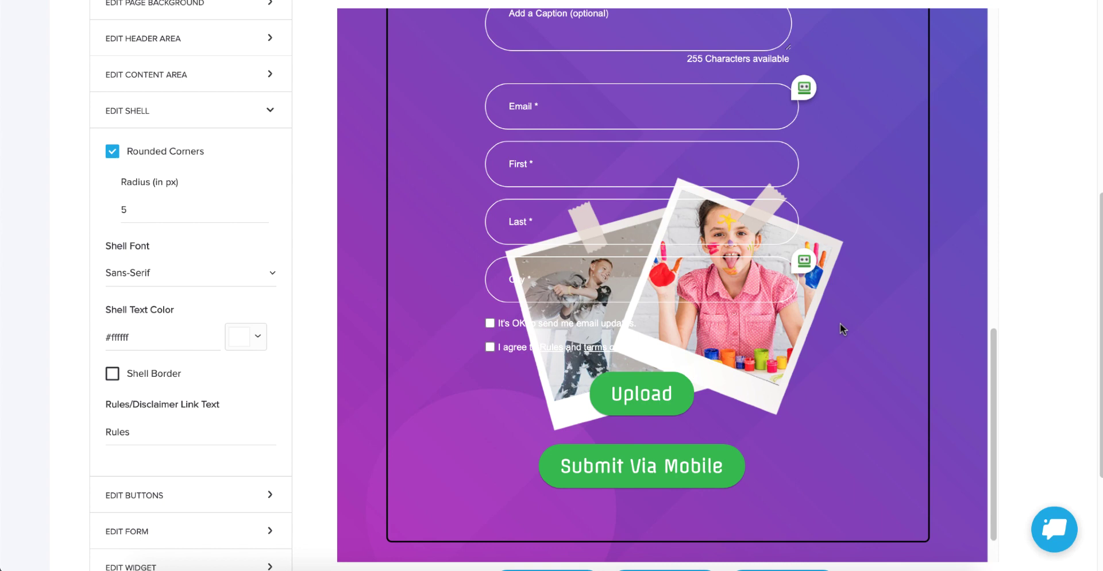
{"action": "scroll", "coordinate": [891, 334], "scroll_direction": "down", "scroll_amount": 1}
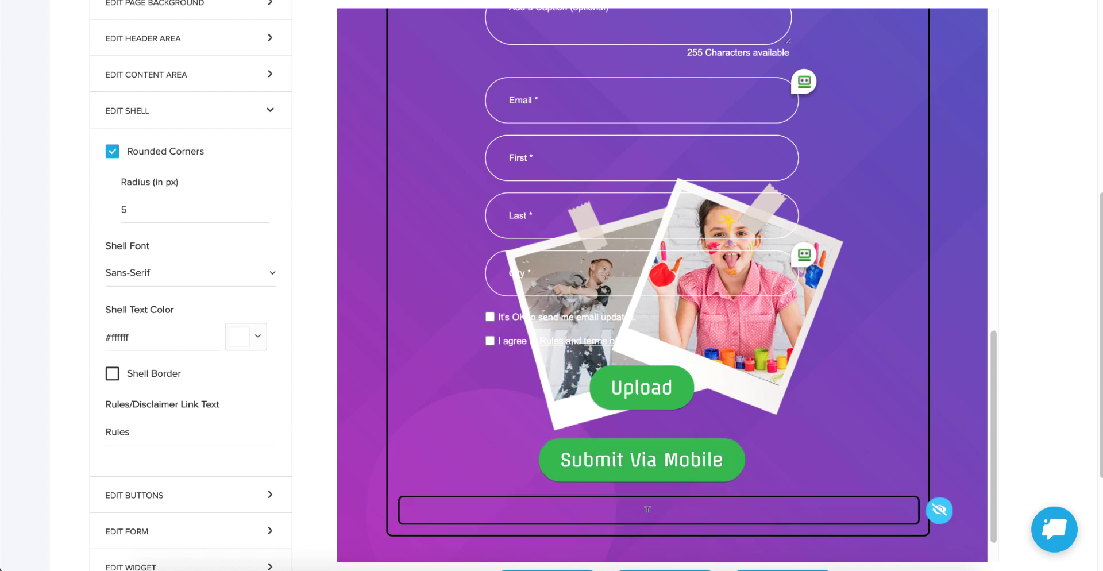
{"action": "left_click", "coordinate": [940, 512]}
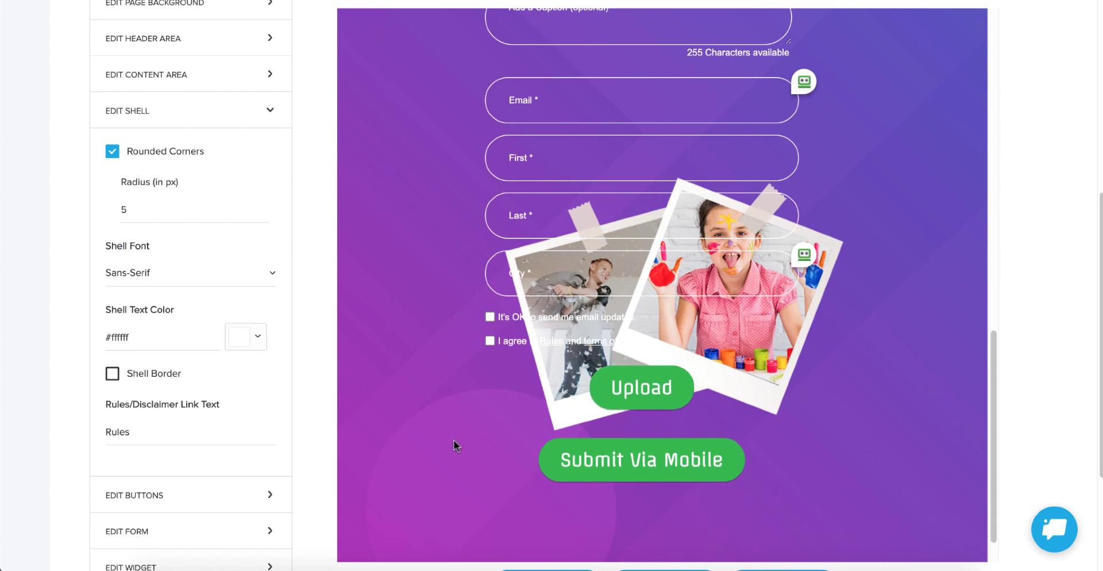
{"action": "scroll", "coordinate": [467, 434], "scroll_direction": "up", "scroll_amount": 15}
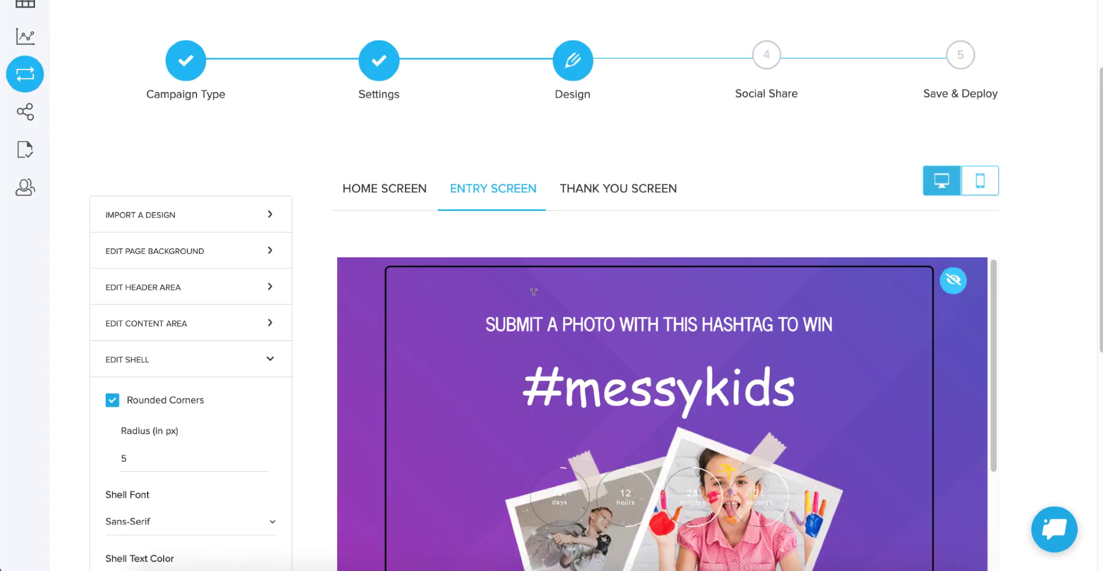
{"action": "left_click", "coordinate": [628, 190]}
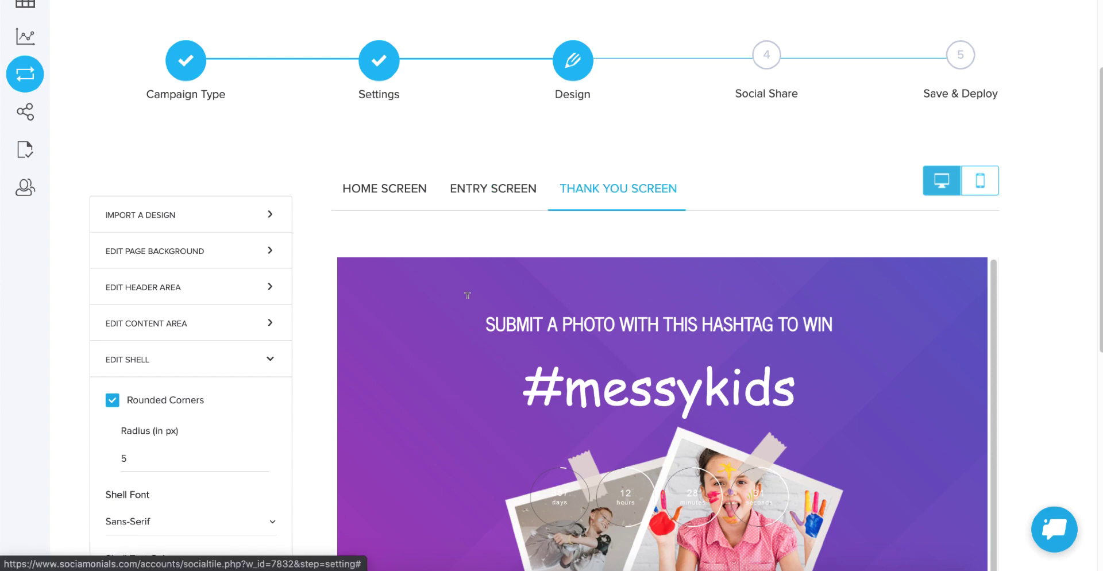
{"action": "scroll", "coordinate": [371, 354], "scroll_direction": "down", "scroll_amount": 6}
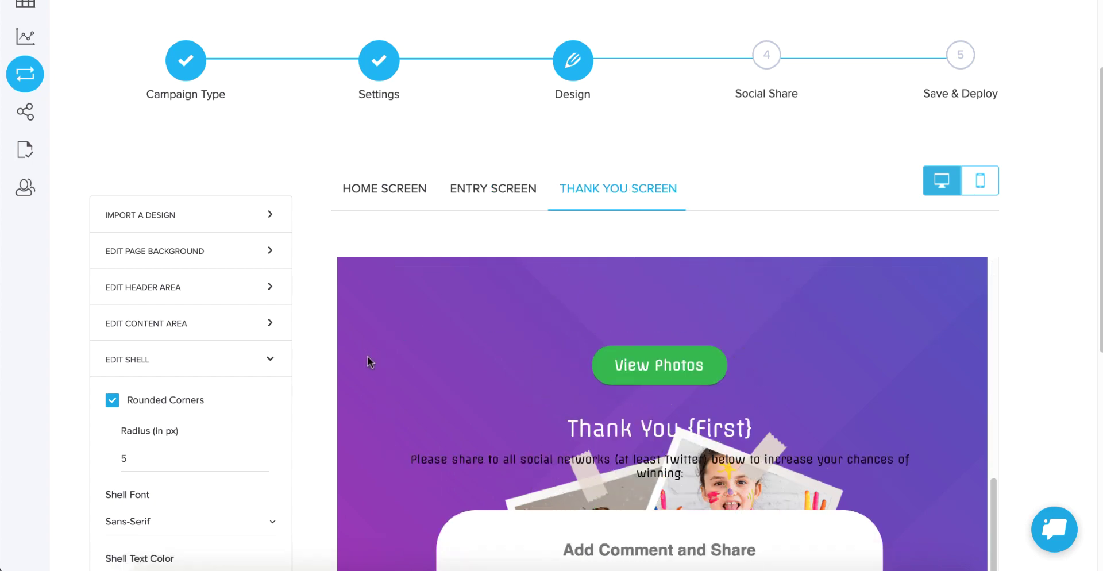
{"action": "scroll", "coordinate": [364, 354], "scroll_direction": "down", "scroll_amount": 4}
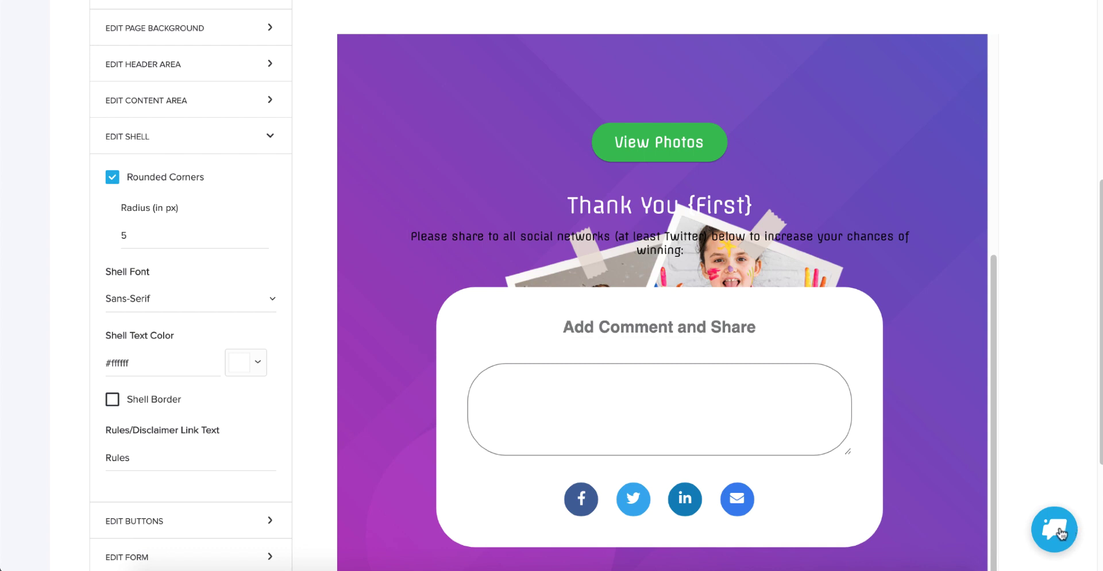
{"action": "scroll", "coordinate": [948, 451], "scroll_direction": "down", "scroll_amount": 1}
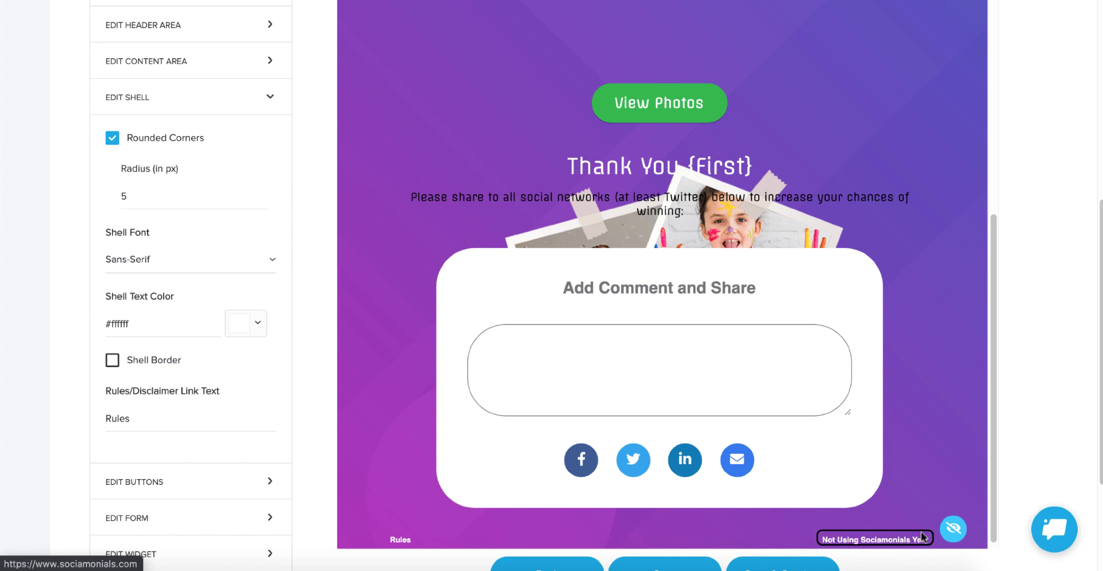
Hide the 'Not Using Sociamonials Yet?' footer link and change the Rules link text to 'Global Rules'
{"action": "left_click", "coordinate": [952, 529]}
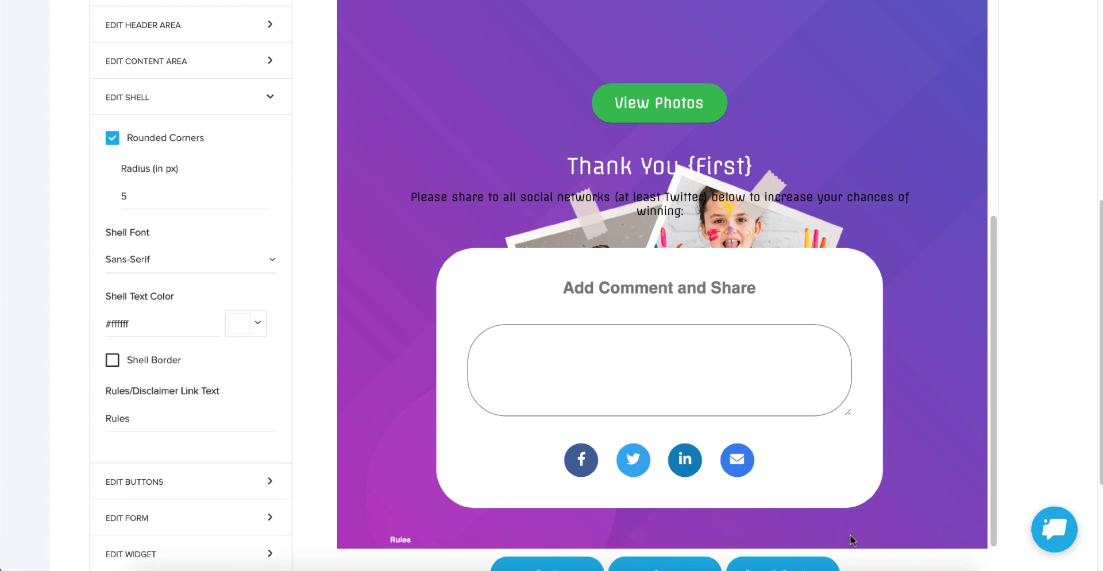
{"action": "mouse_move", "coordinate": [400, 542]}
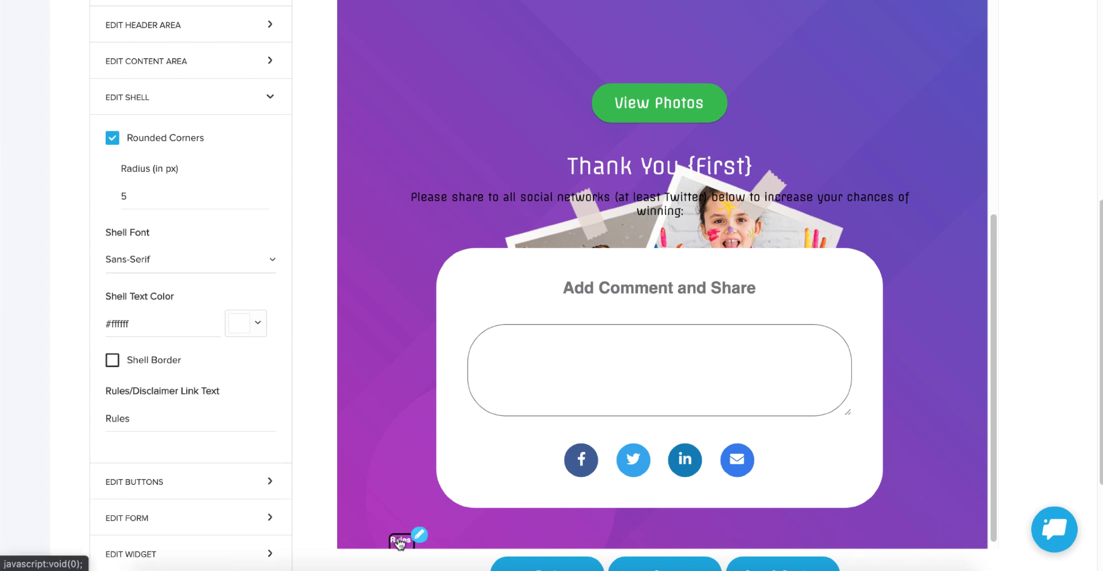
{"action": "left_click", "coordinate": [400, 542]}
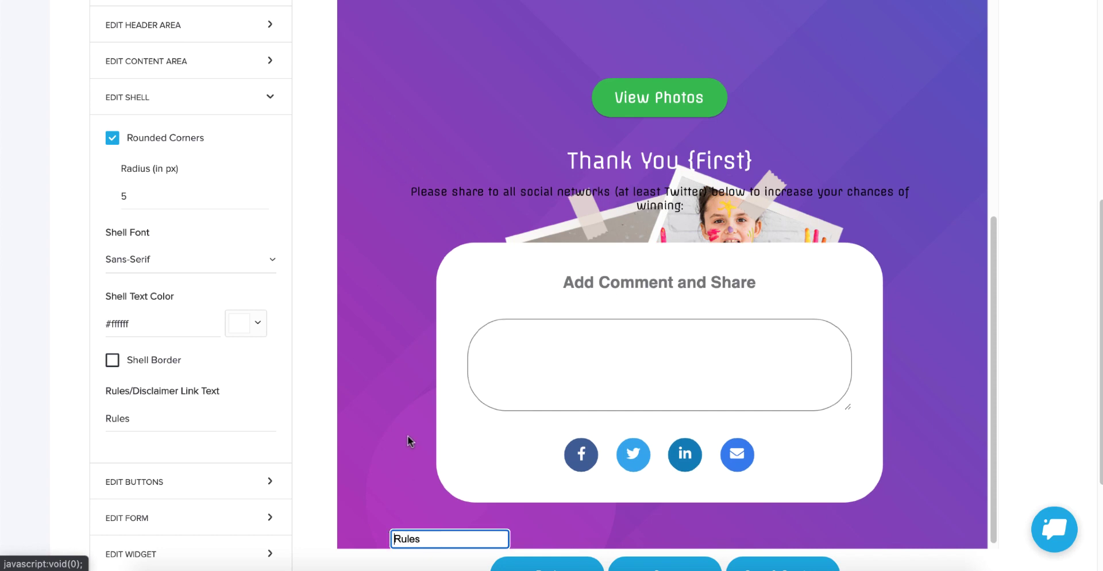
{"action": "type", "text": "Global"}
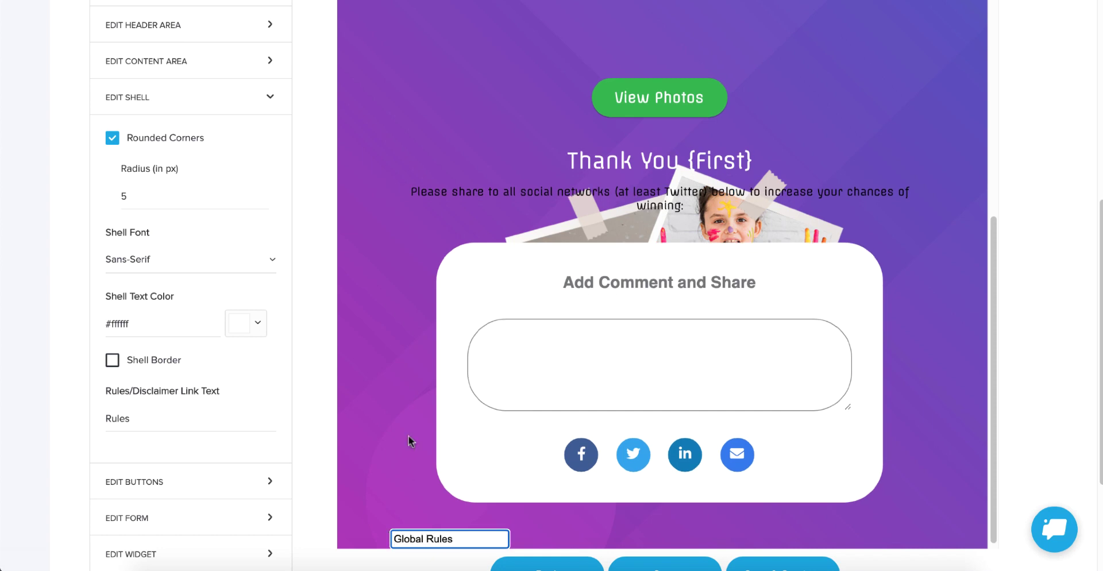
{"action": "left_click", "coordinate": [581, 526]}
{"action": "scroll", "coordinate": [709, 474], "scroll_direction": "down", "scroll_amount": 1}
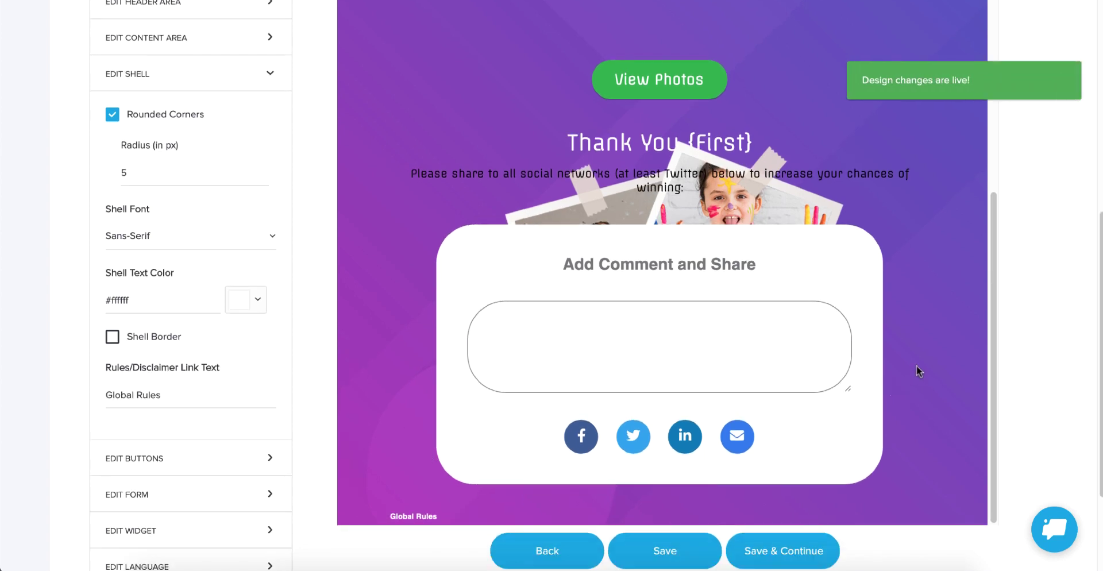